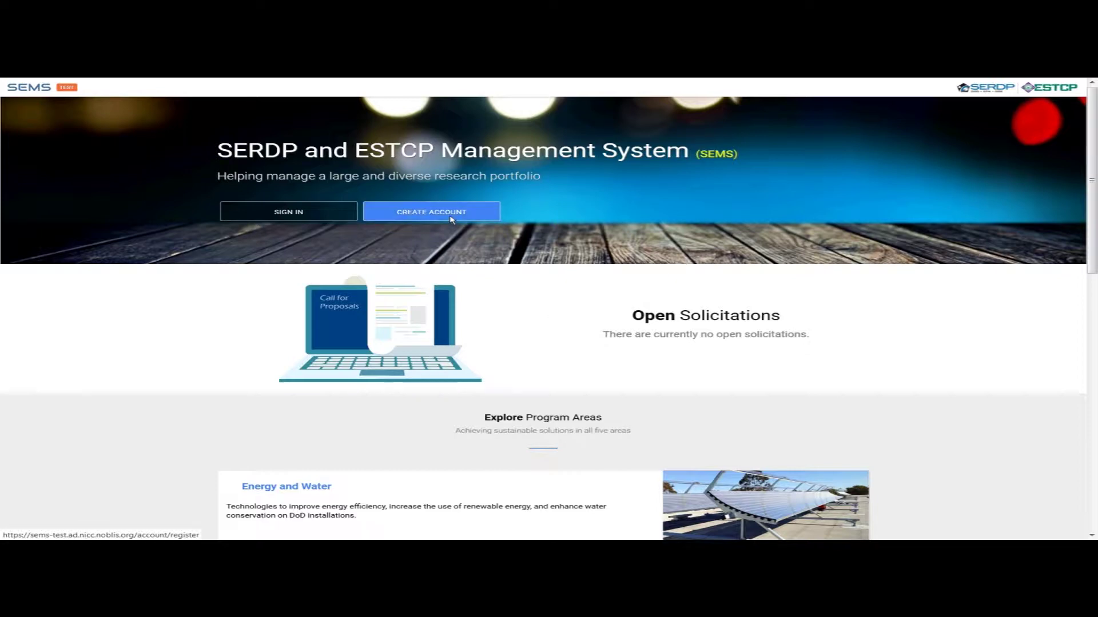
# - Log in through the SIGN IN form using the PI's e-mail address and account password
pyautogui.click(266, 219)
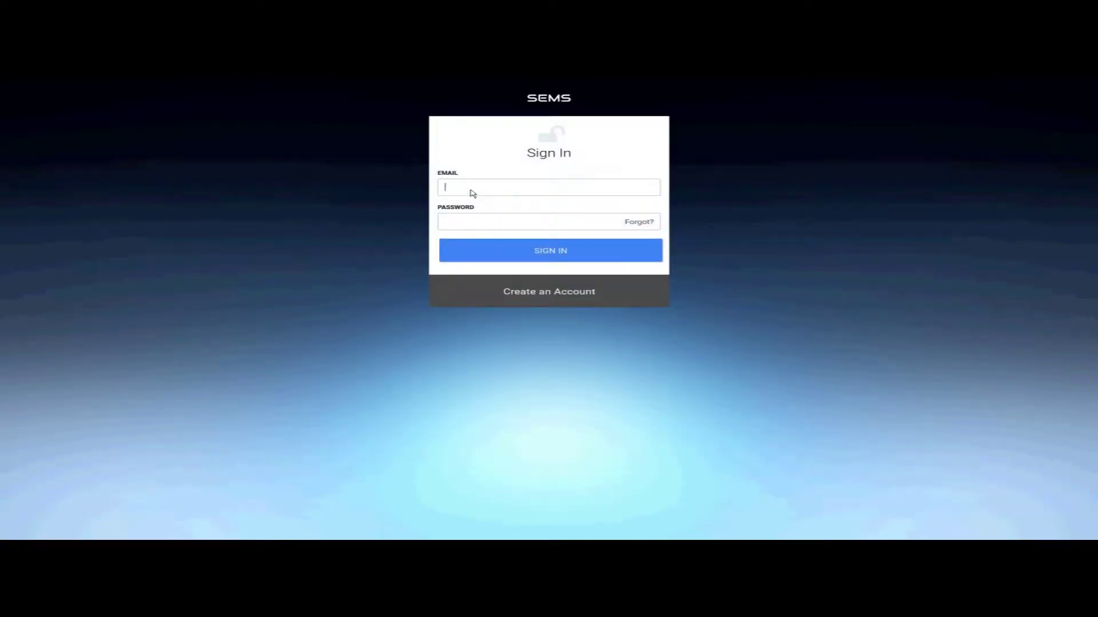
pyautogui.write('pi@pi')
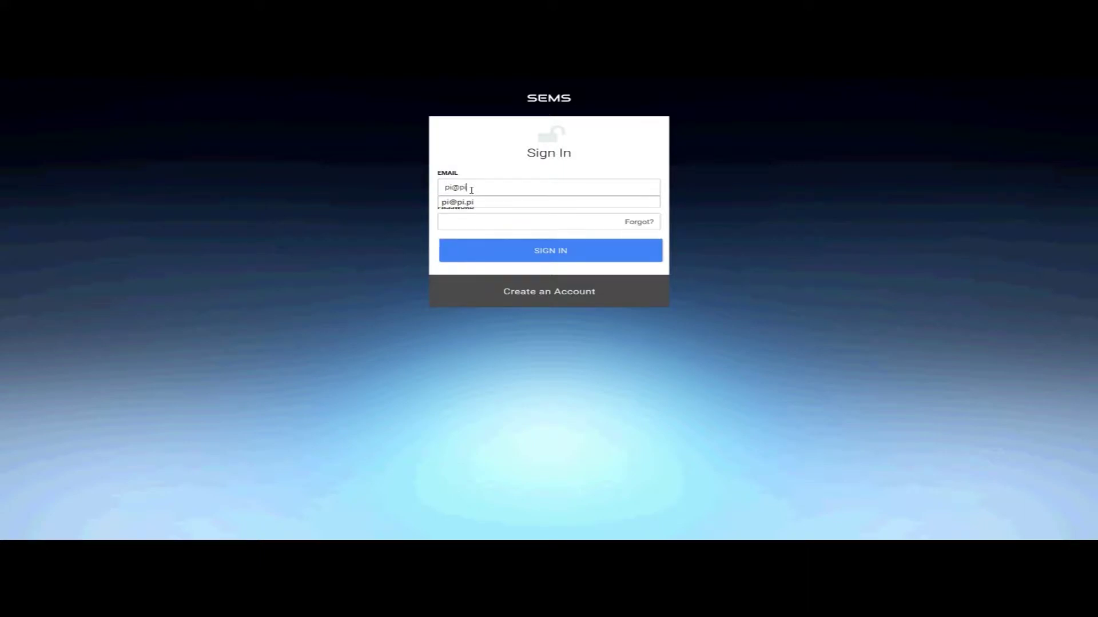
pyautogui.write('.pi')
pyautogui.press('Tab')
pyautogui.write('***')
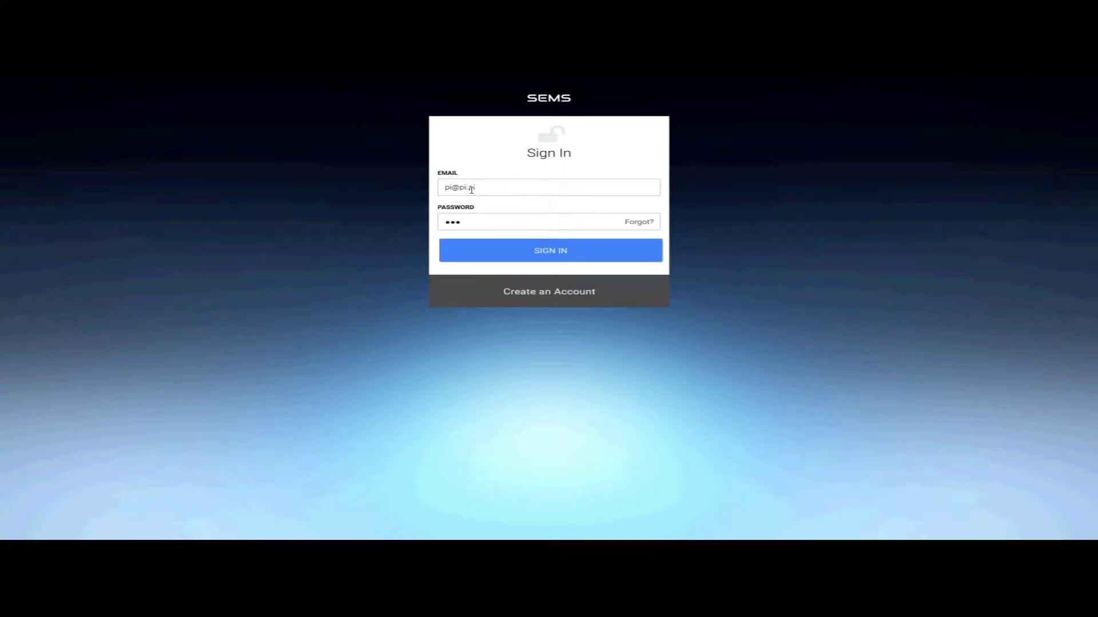
pyautogui.write('*********')
pyautogui.click(537, 254)
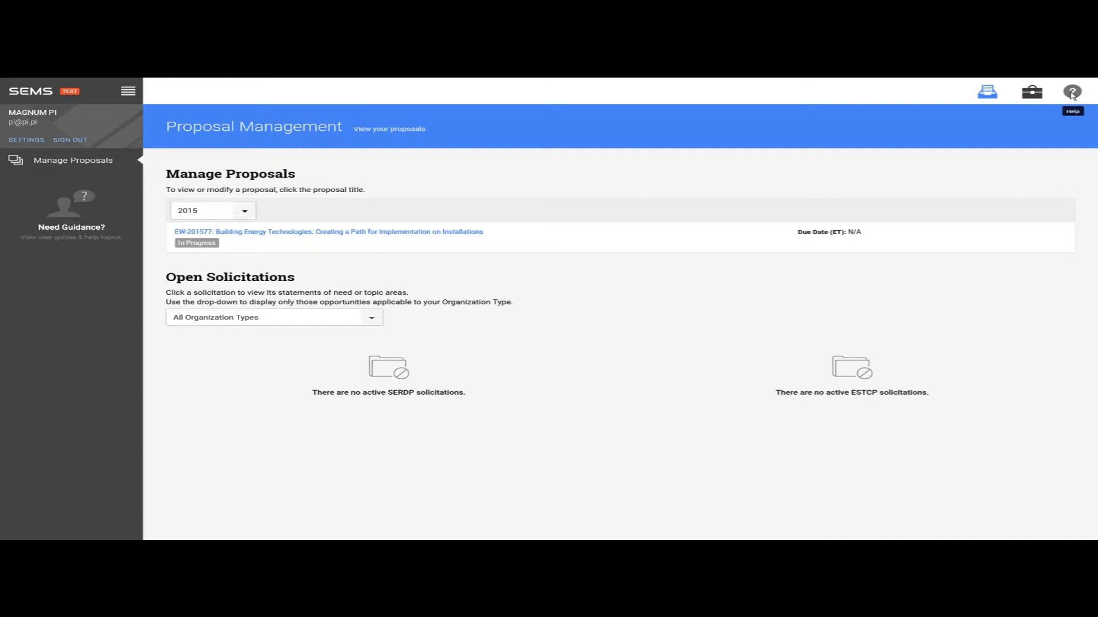
# - View the Help and Resources panel with support contact and FAQs, then close it
pyautogui.click(1072, 94)
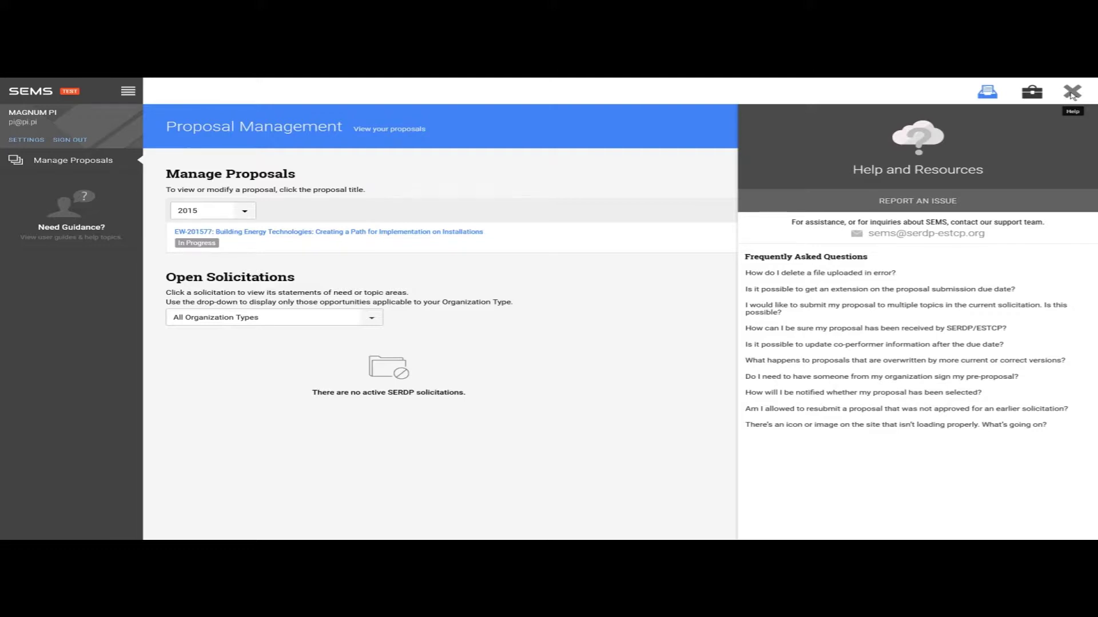
pyautogui.click(1070, 93)
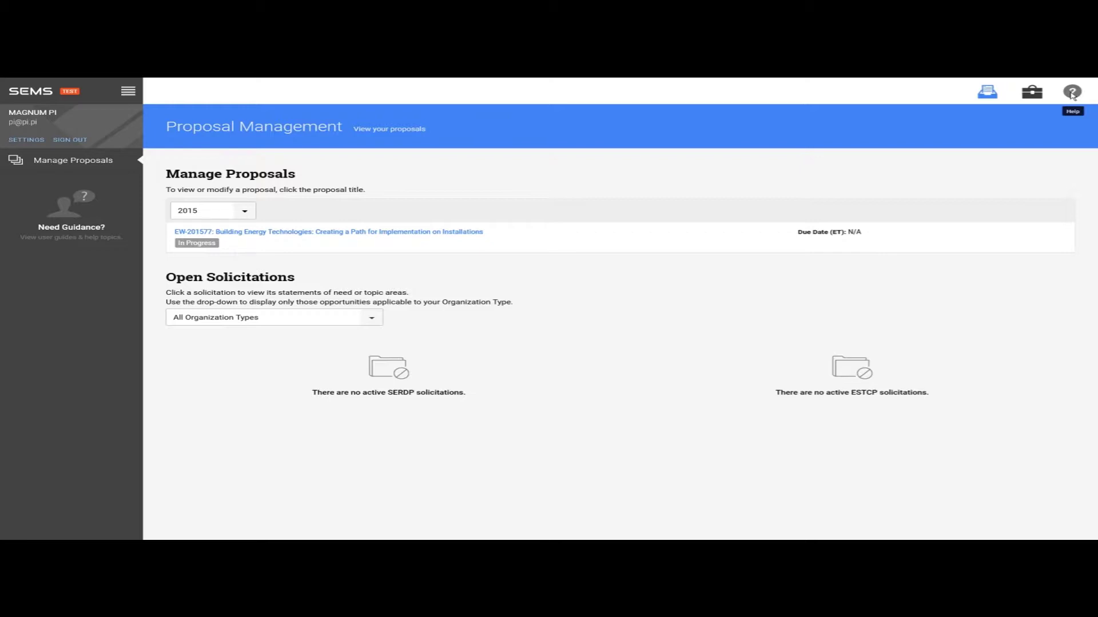
pyautogui.click(370, 323)
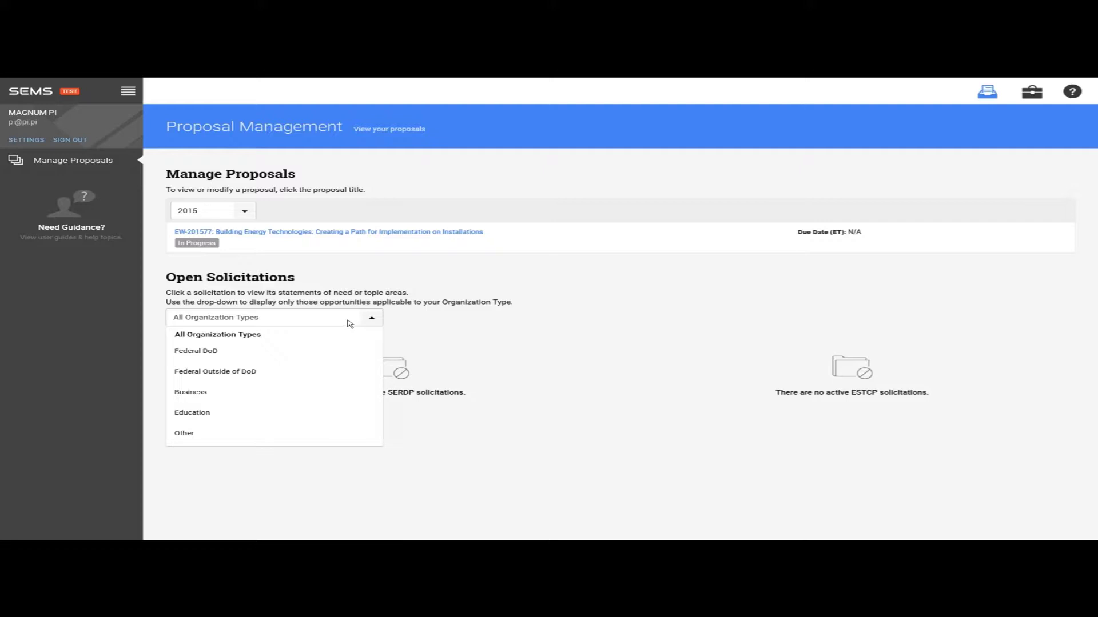
pyautogui.click(349, 323)
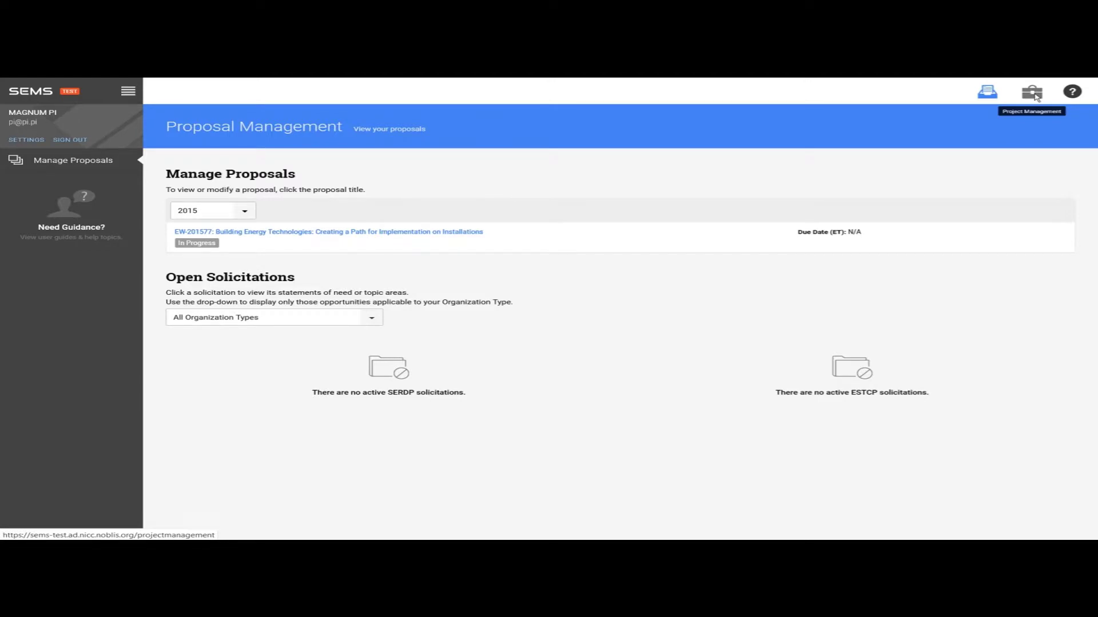
pyautogui.click(1033, 94)
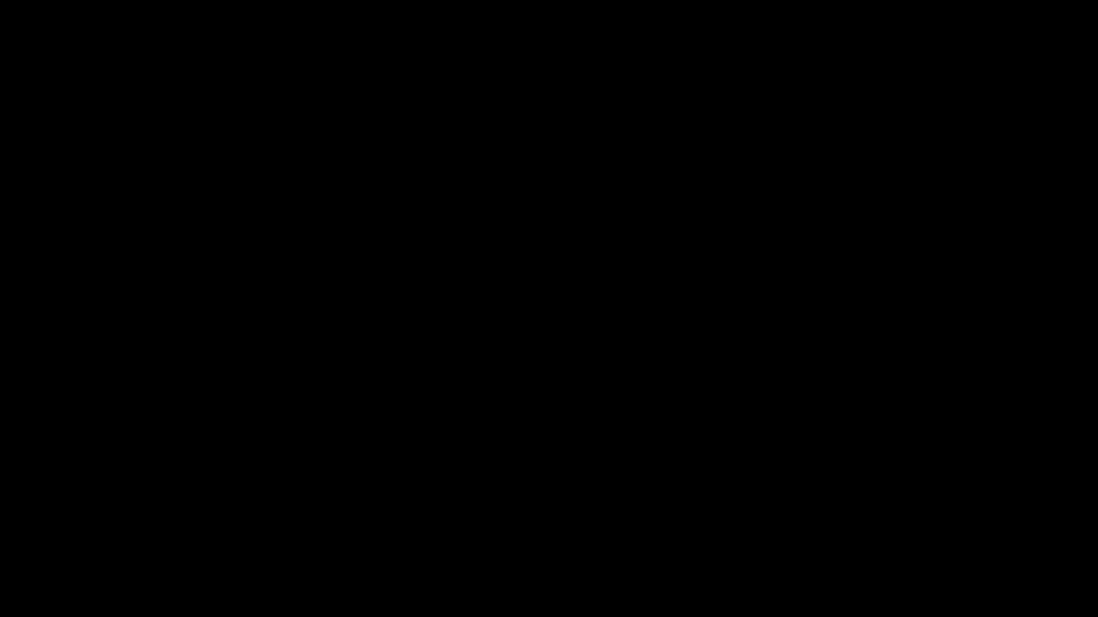
# - Go to the Actions list for project EW-201577
pyautogui.click(53, 222)
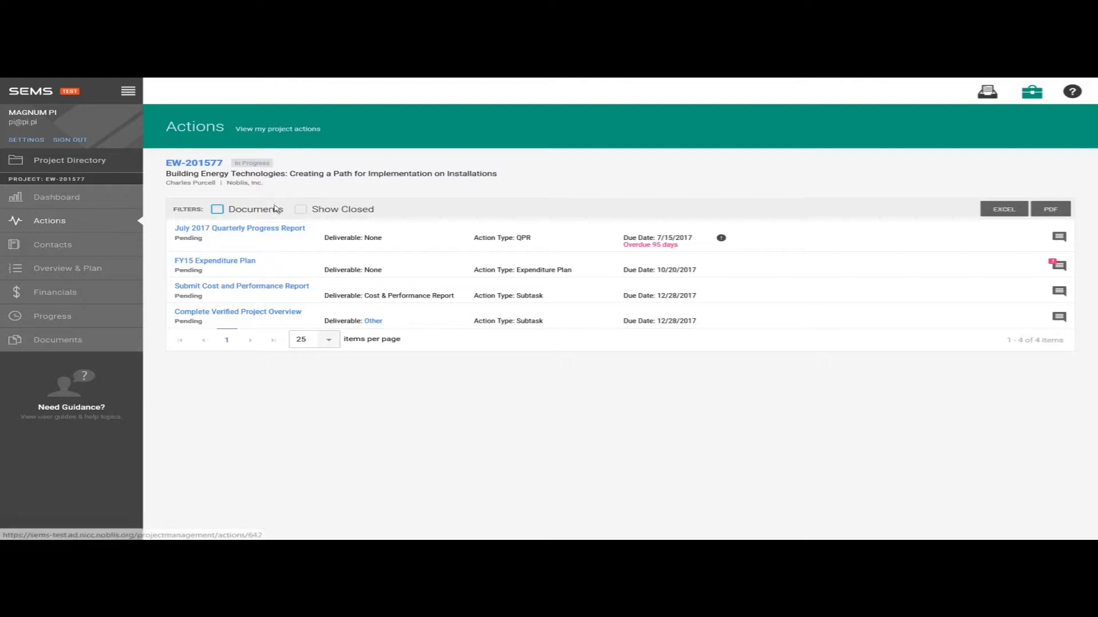
# - Filter the actions to Documents with closed items shown, then go to Manage Contacts
pyautogui.click(301, 209)
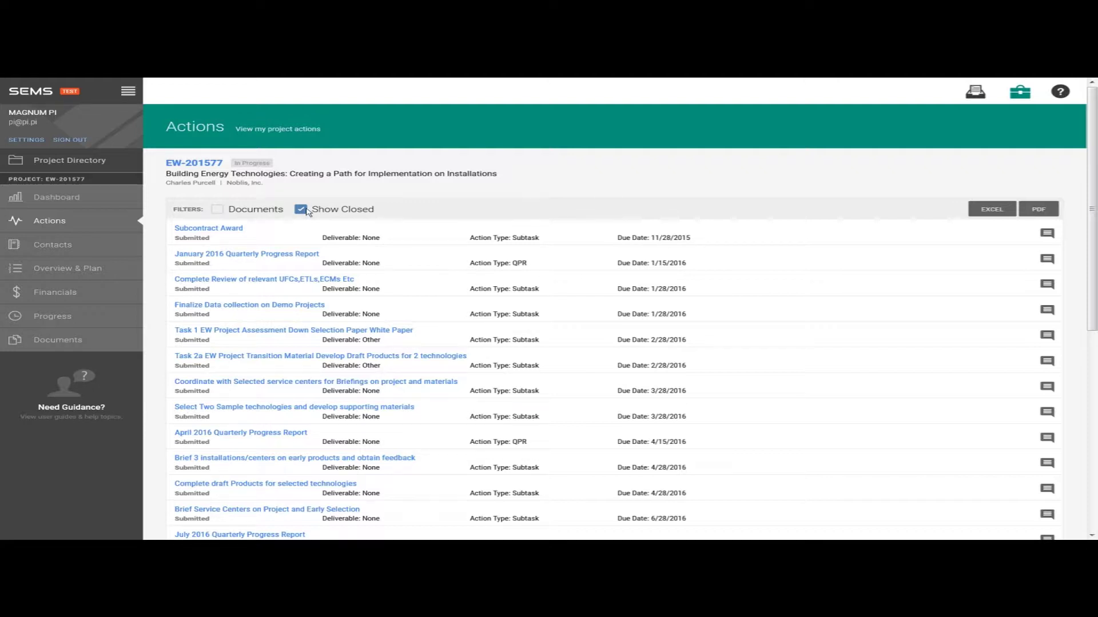
pyautogui.click(303, 210)
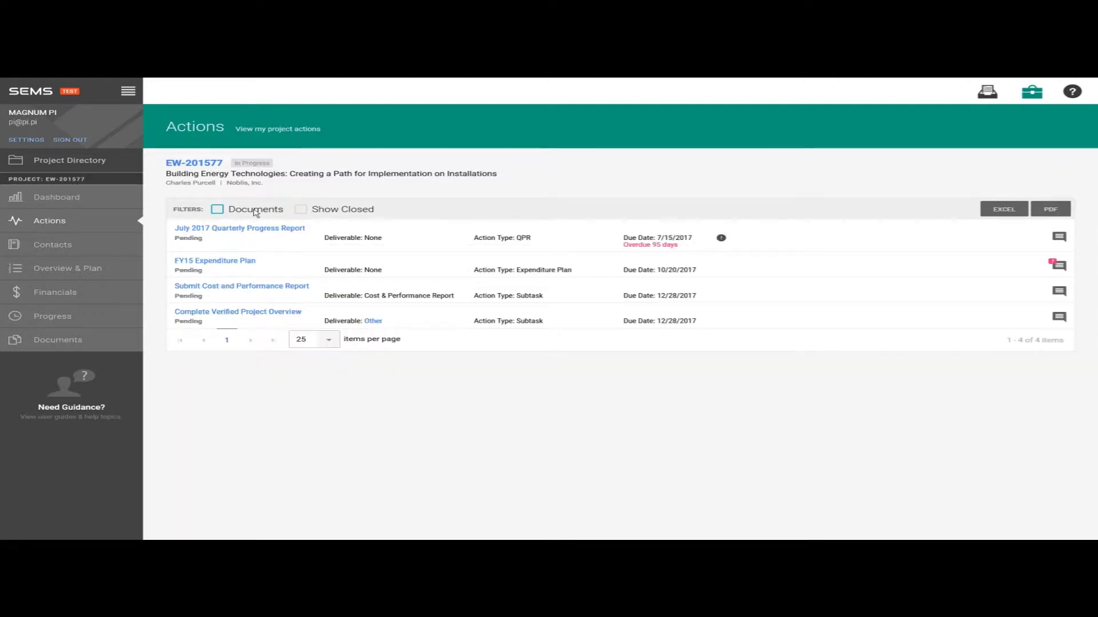
pyautogui.click(256, 211)
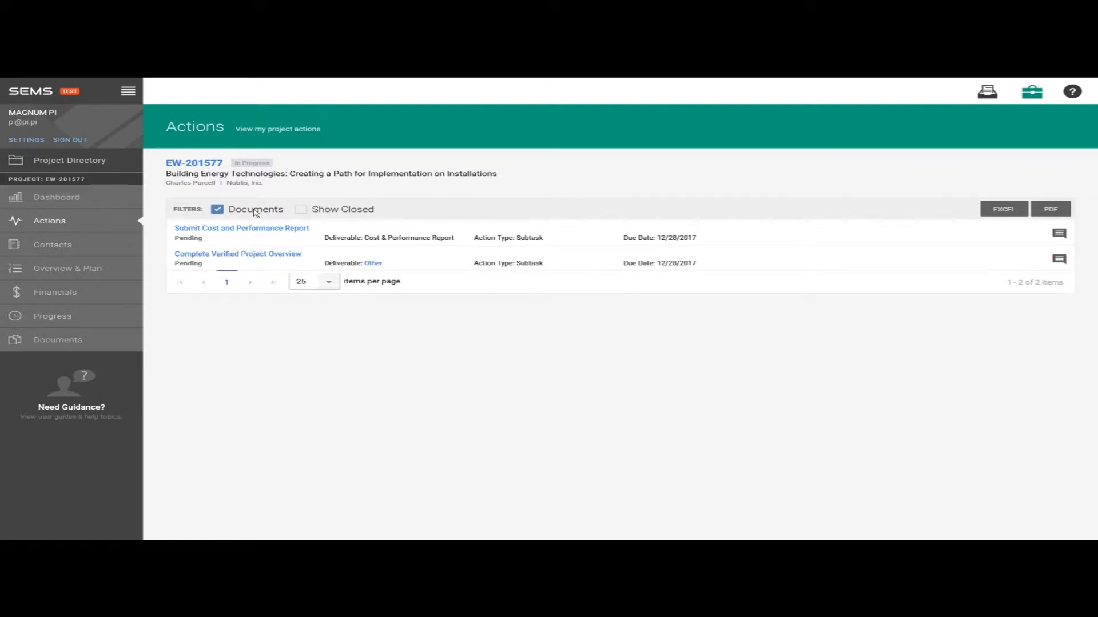
pyautogui.click(324, 210)
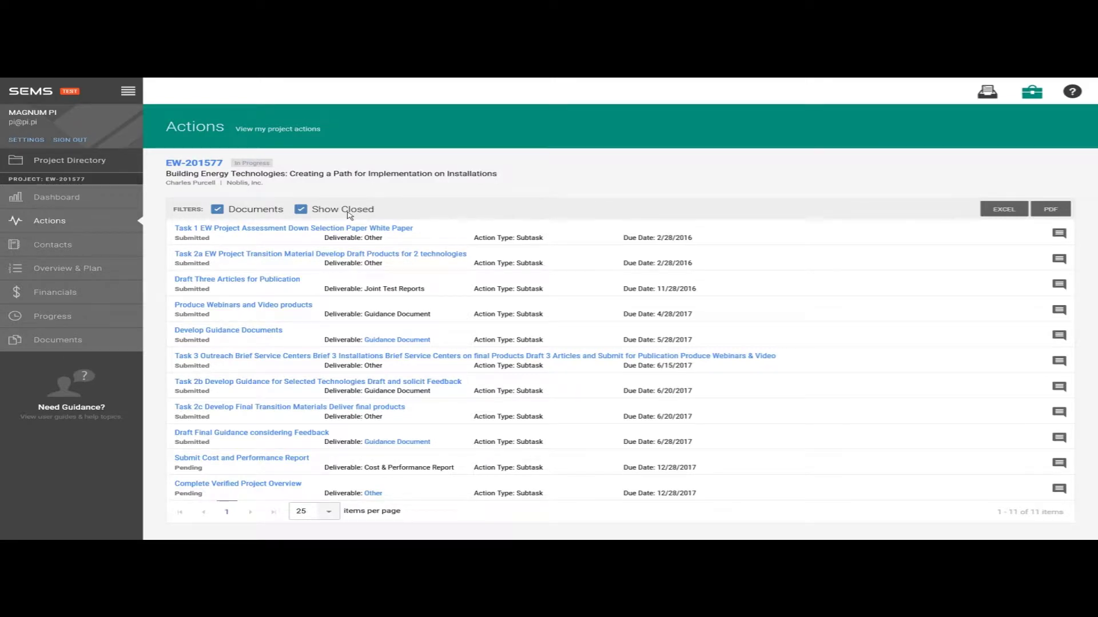
pyautogui.click(87, 246)
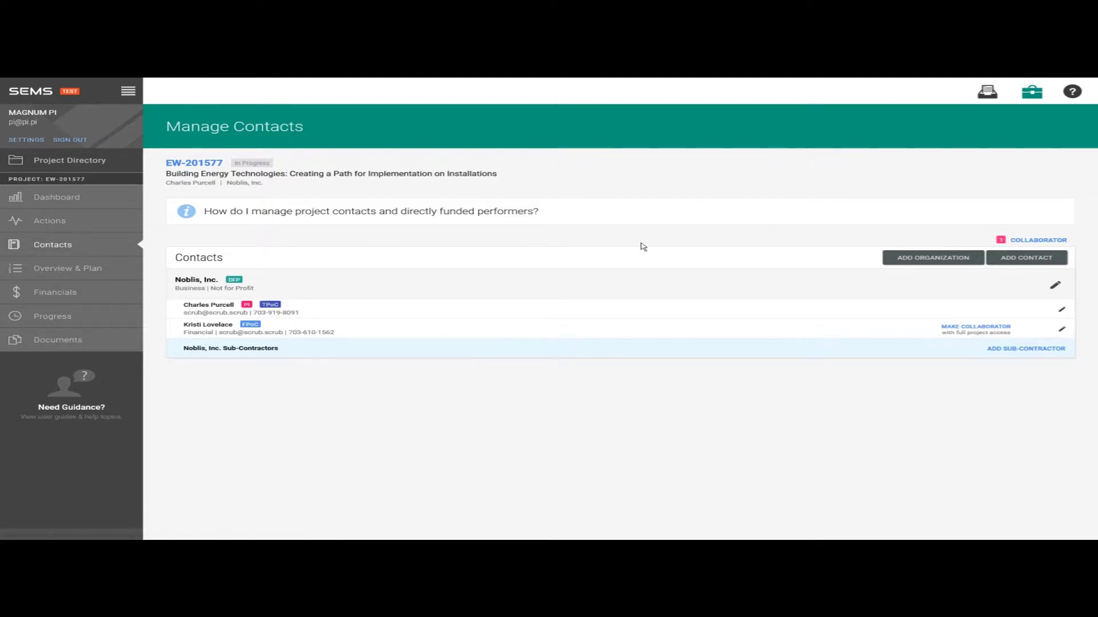
# - Add a Noblis, Inc. Co-Performer contact as Technical POC, entering name, e-mail and phone
pyautogui.click(1040, 266)
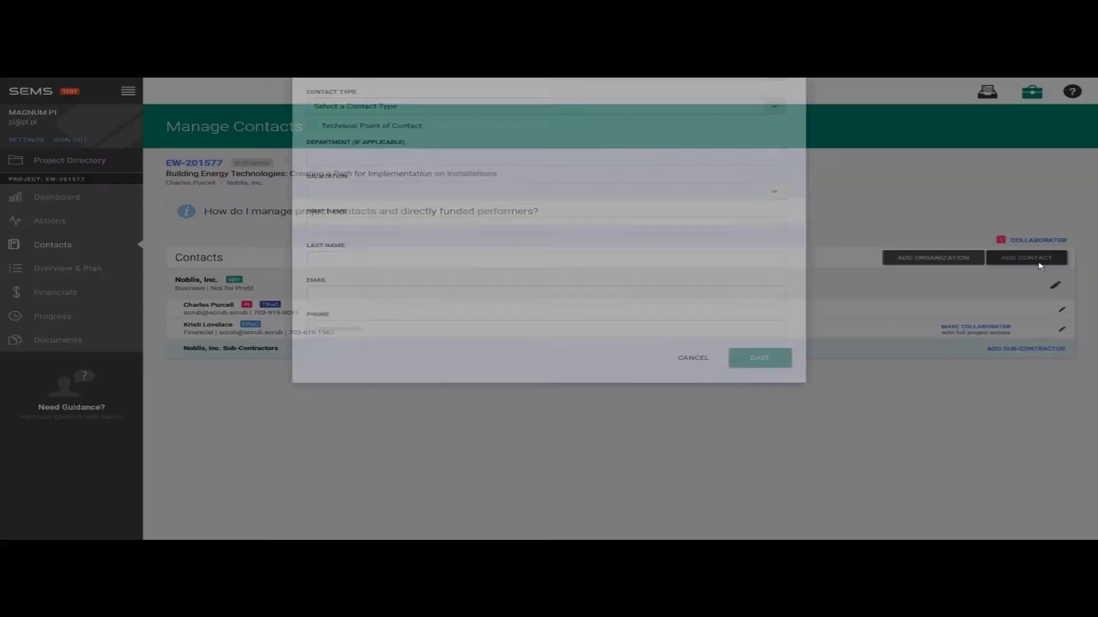
pyautogui.click(766, 145)
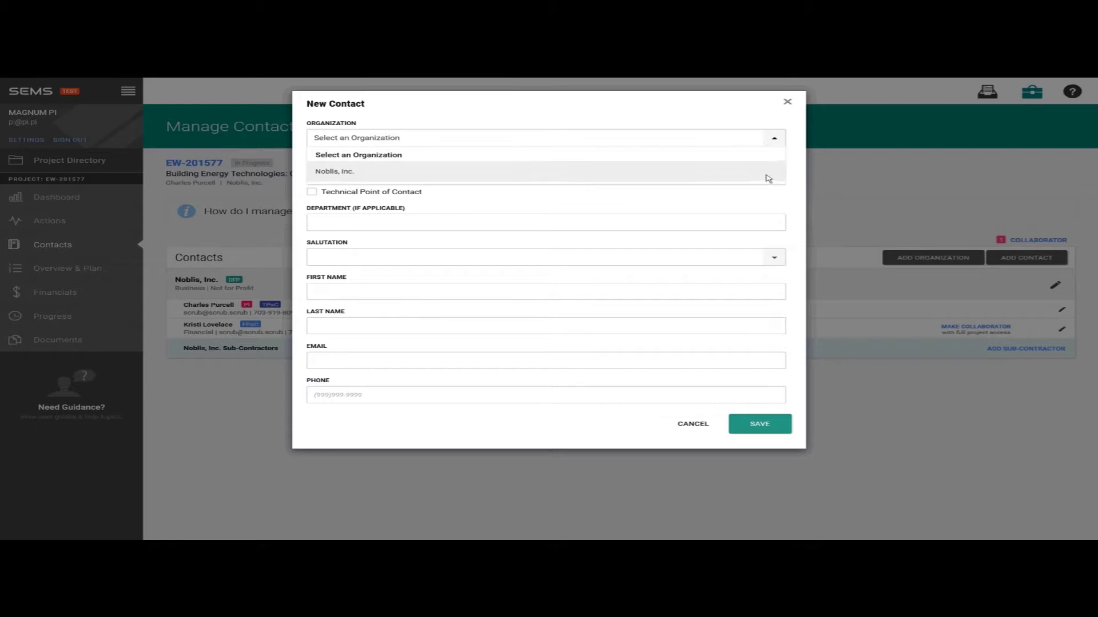
pyautogui.click(766, 175)
pyautogui.click(764, 179)
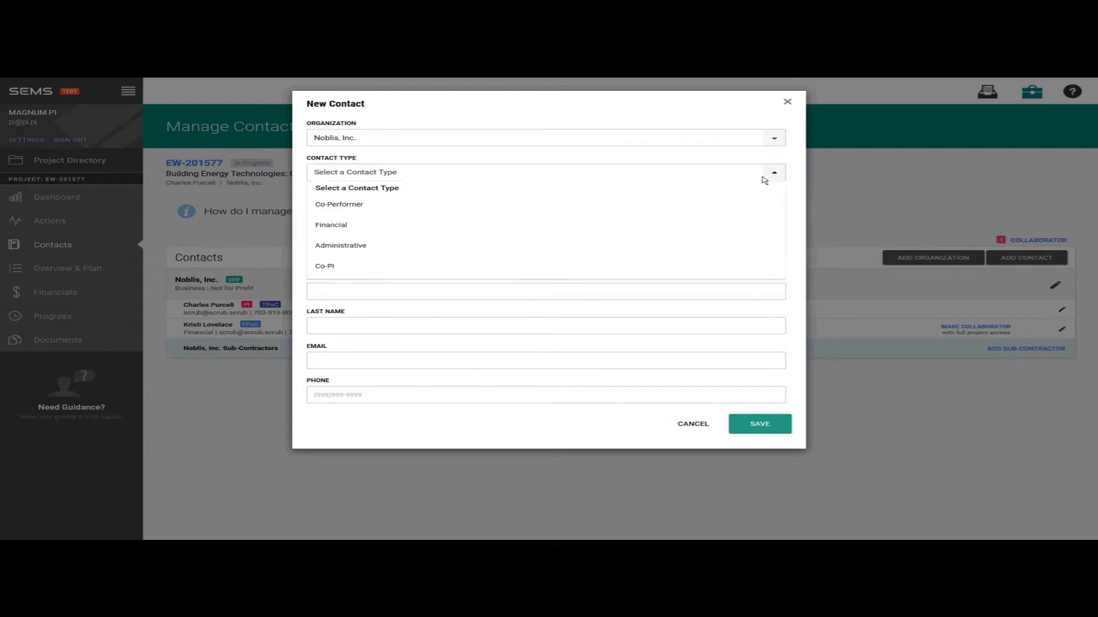
pyautogui.click(753, 215)
pyautogui.click(391, 195)
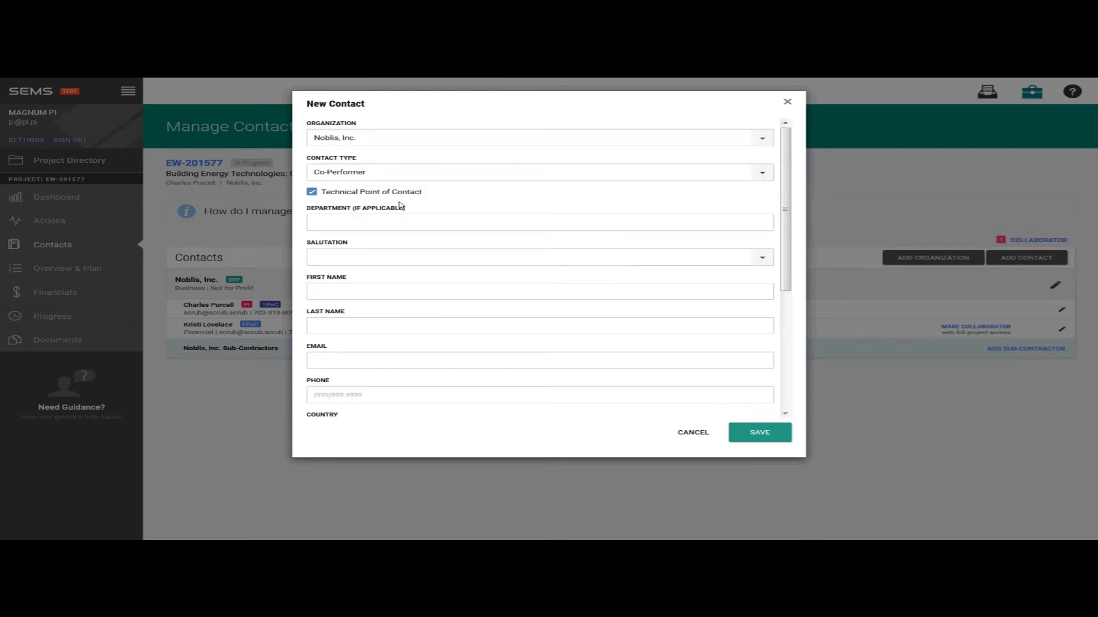
pyautogui.click(399, 287)
pyautogui.press('Tab')
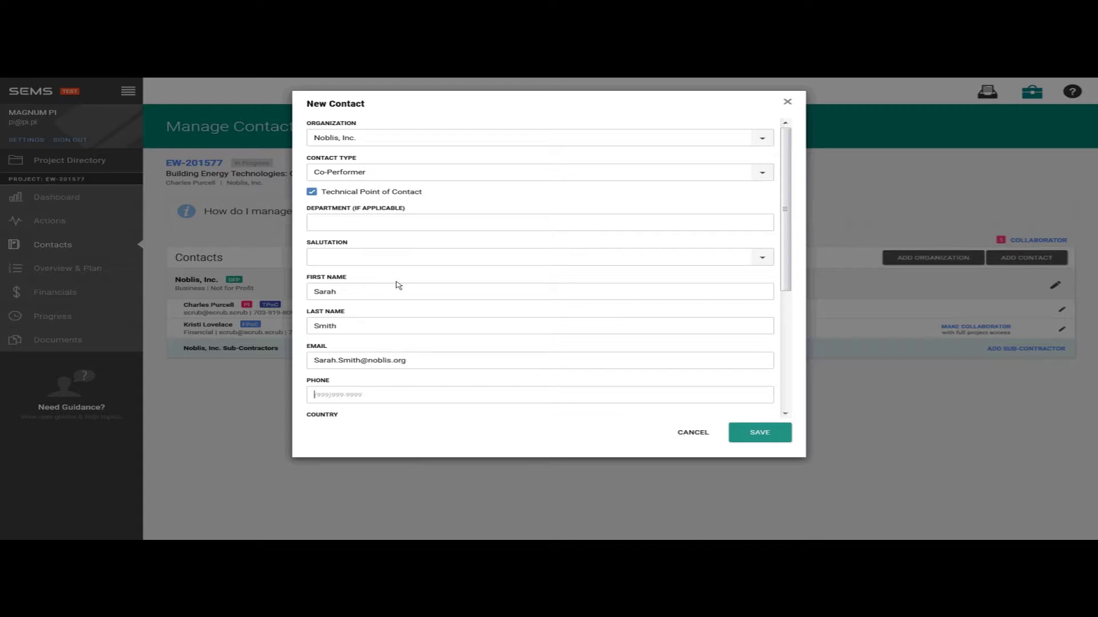
pyautogui.moveTo(792, 284); pyautogui.dragTo(812, 431)
pyautogui.click(772, 433)
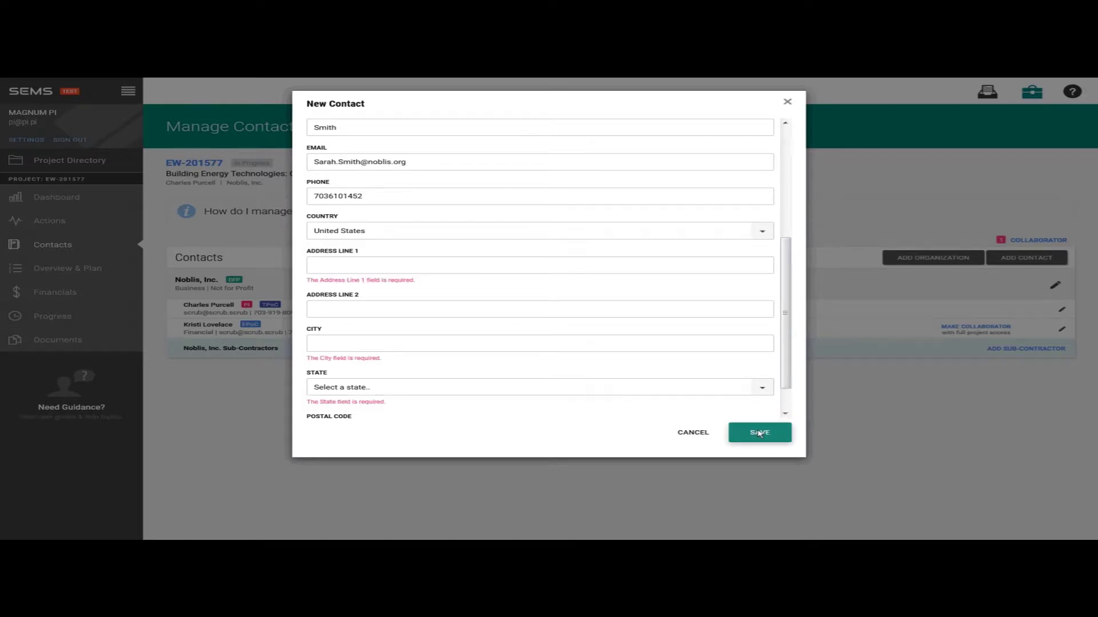
# - Fill in the contact's Reston, Virginia street address and postal code, then save
pyautogui.click(424, 266)
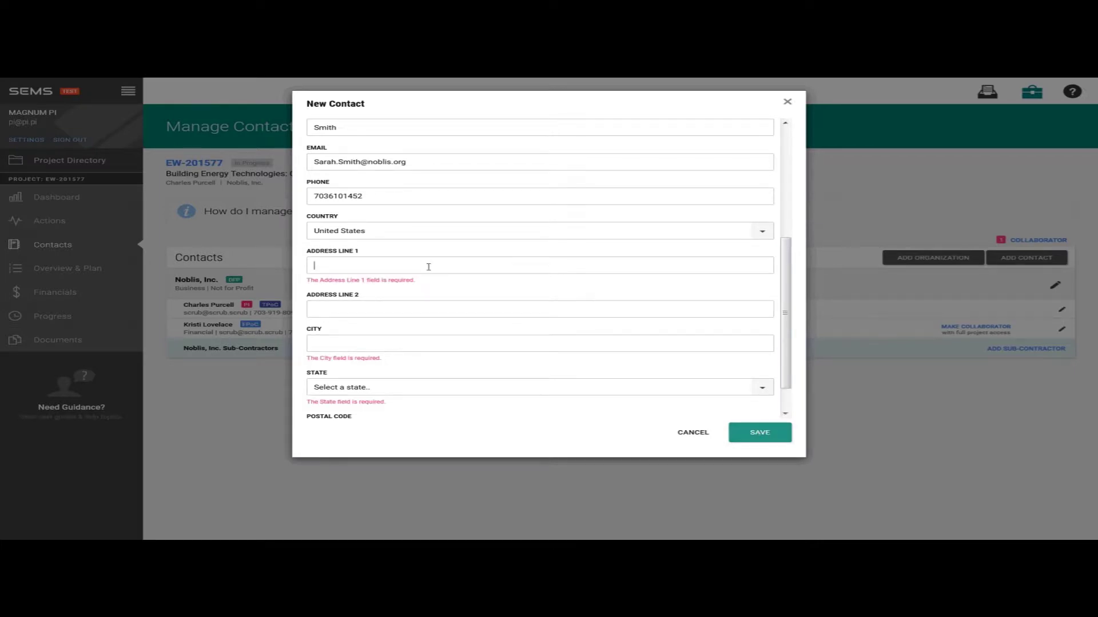
pyautogui.write('Noblis')
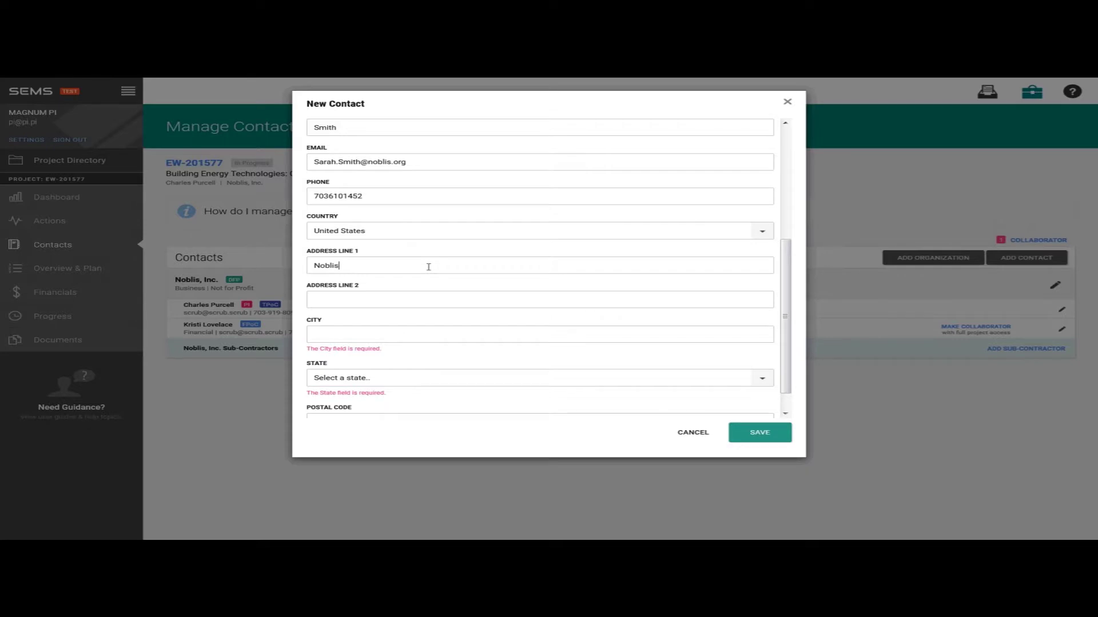
pyautogui.write(' Headquarters')
pyautogui.write('Res')
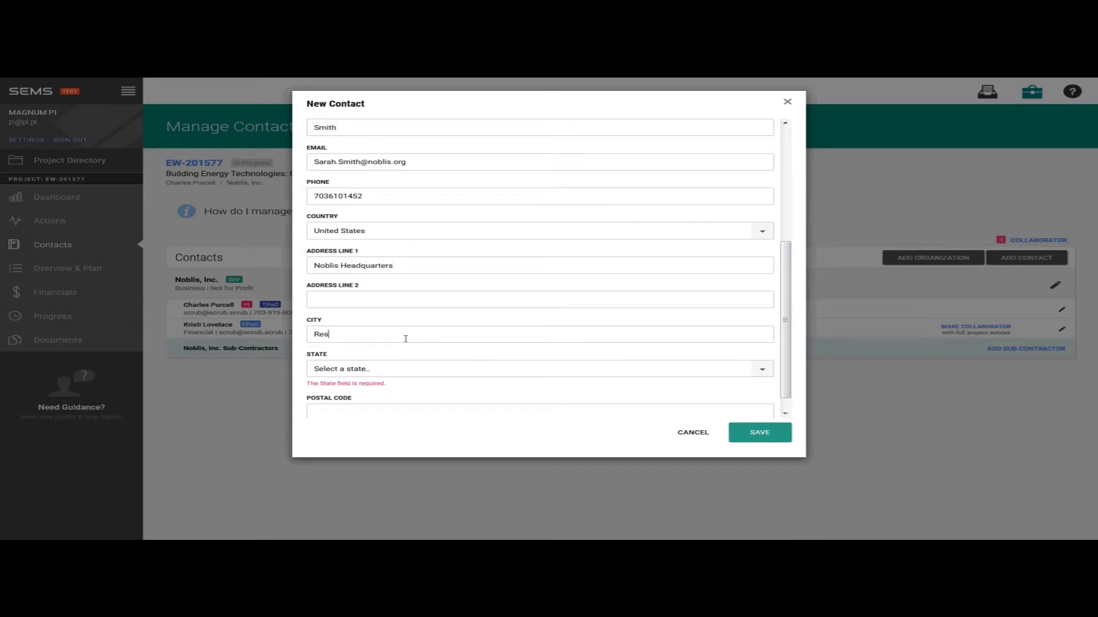
pyautogui.write('ton')
pyautogui.press('Tab')
pyautogui.write('vir')
pyautogui.press('Tab')
pyautogui.write('20191')
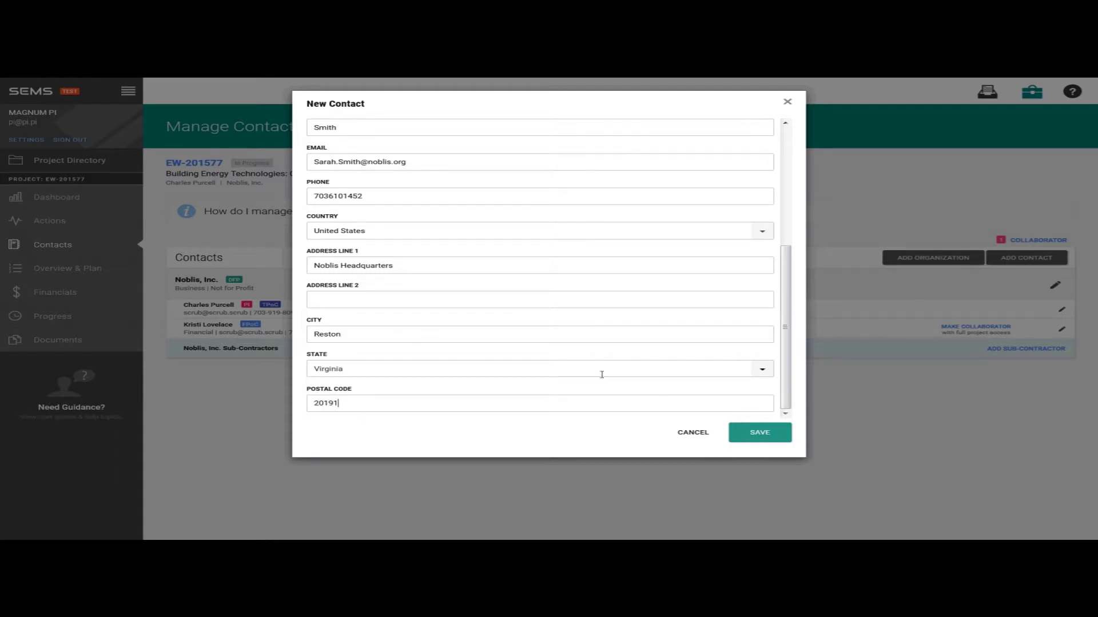
pyautogui.click(752, 437)
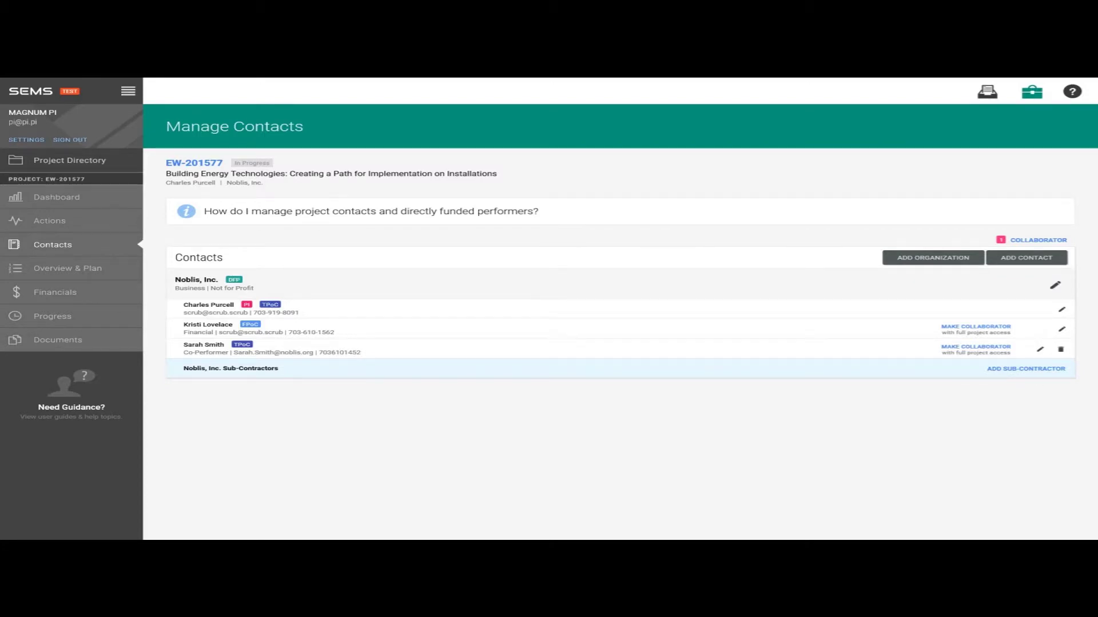
pyautogui.click(975, 348)
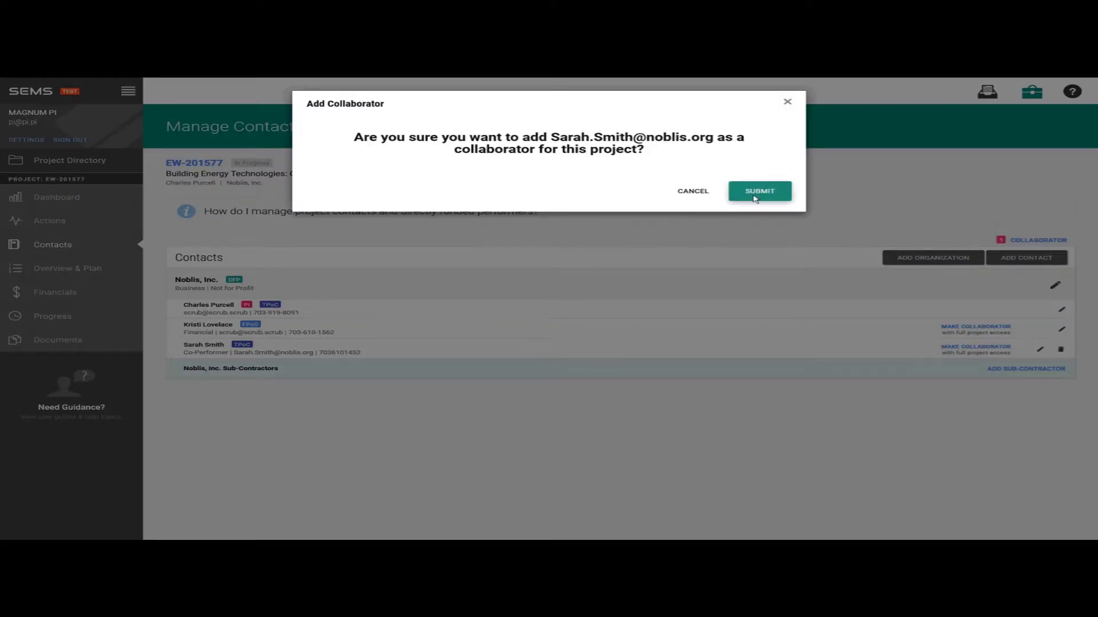
pyautogui.click(756, 195)
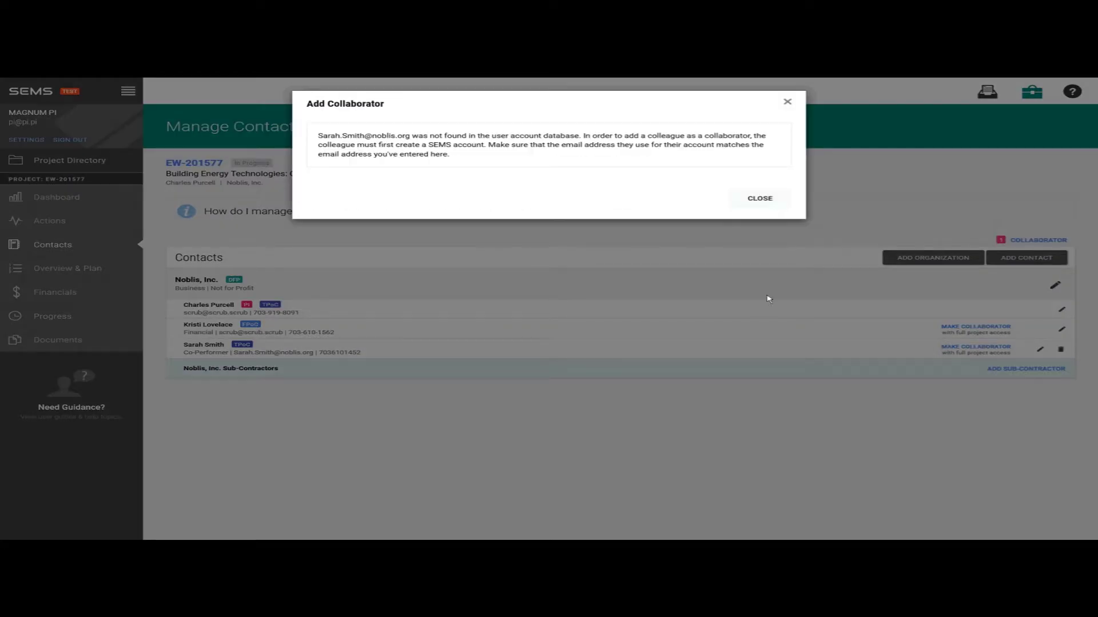
pyautogui.click(768, 200)
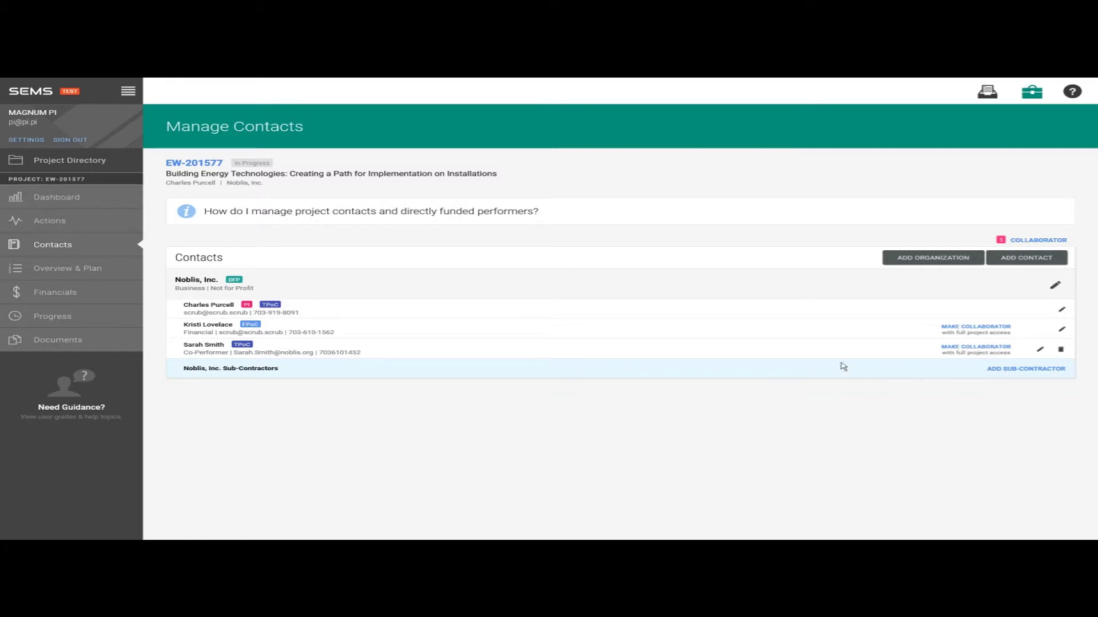
pyautogui.click(453, 222)
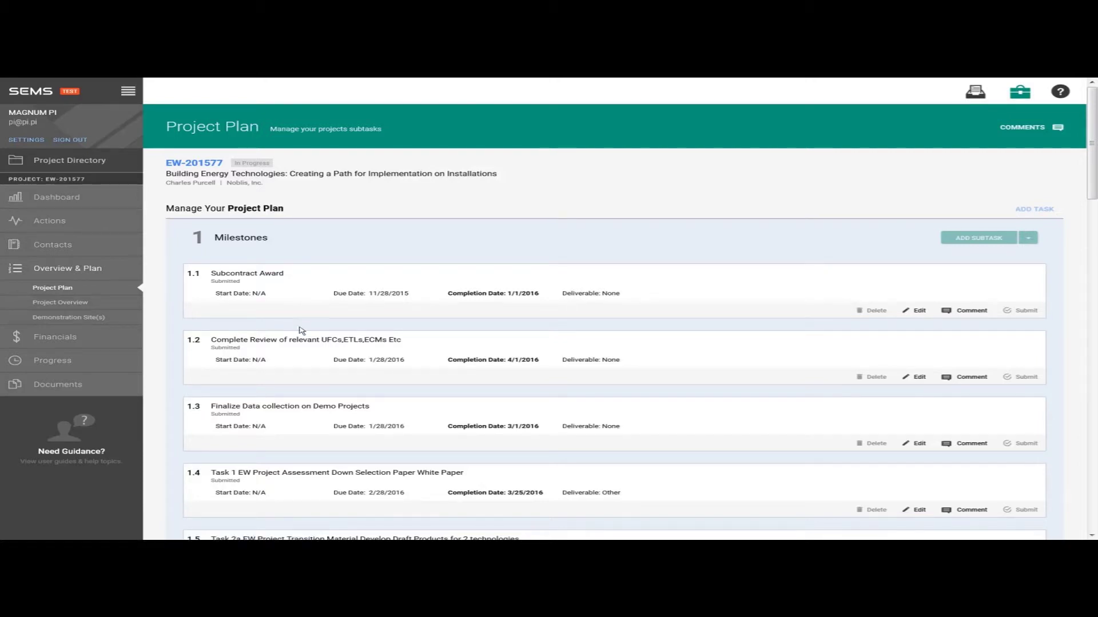
# - Scroll through the Project Plan milestones down to subtasks 1.21 and 1.22
pyautogui.scroll(-4, 309, 334)
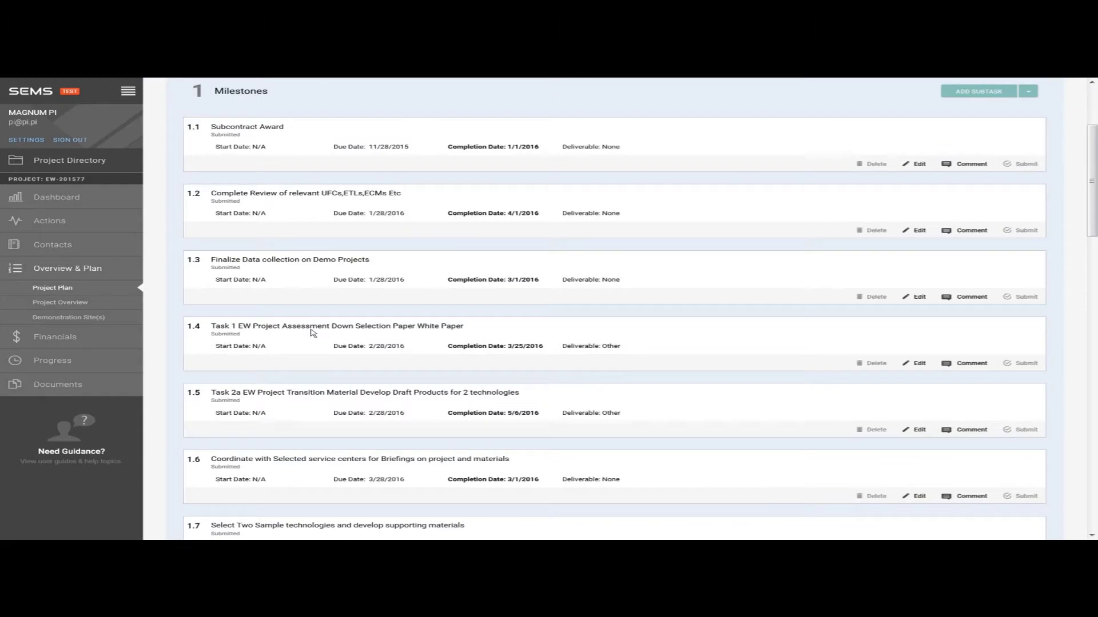
pyautogui.scroll(-2, 315, 336)
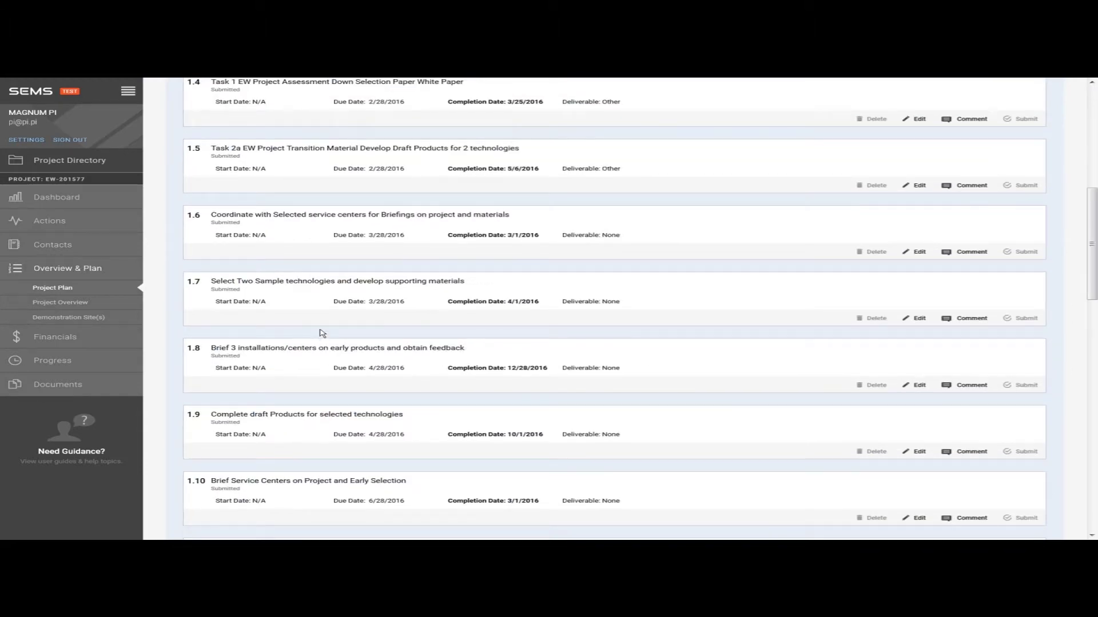
pyautogui.scroll(-3, 330, 338)
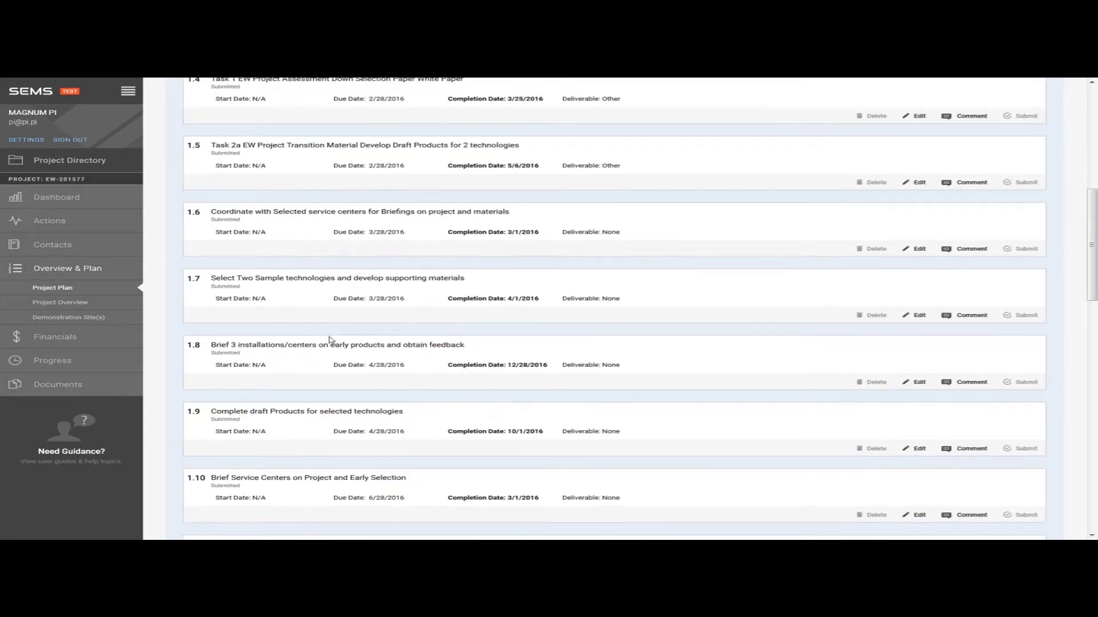
pyautogui.scroll(-6, 333, 340)
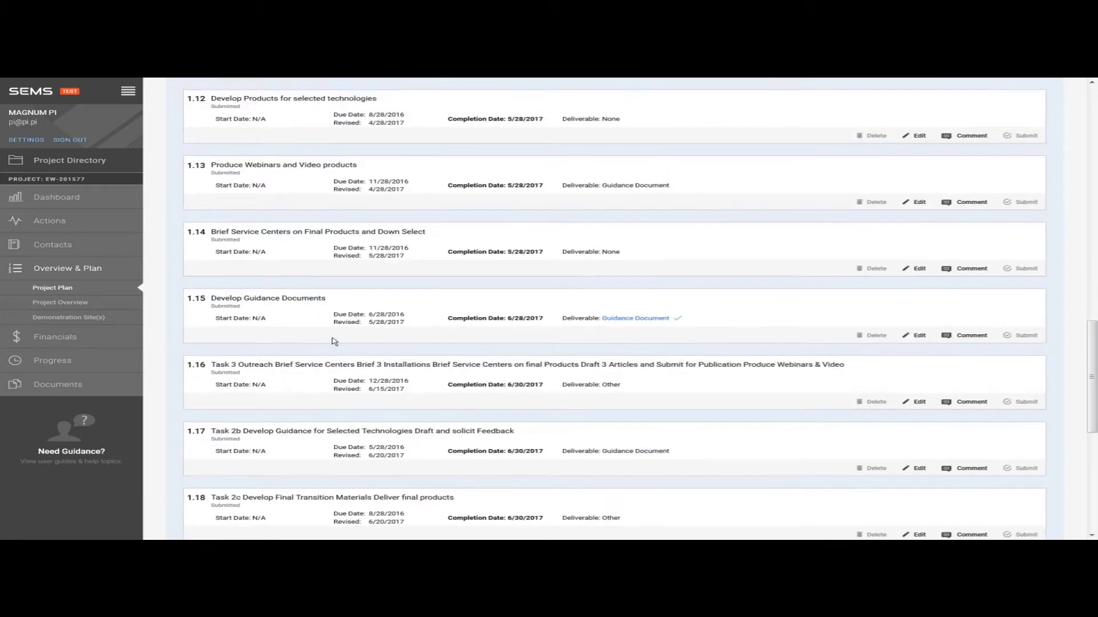
pyautogui.scroll(-6, 333, 342)
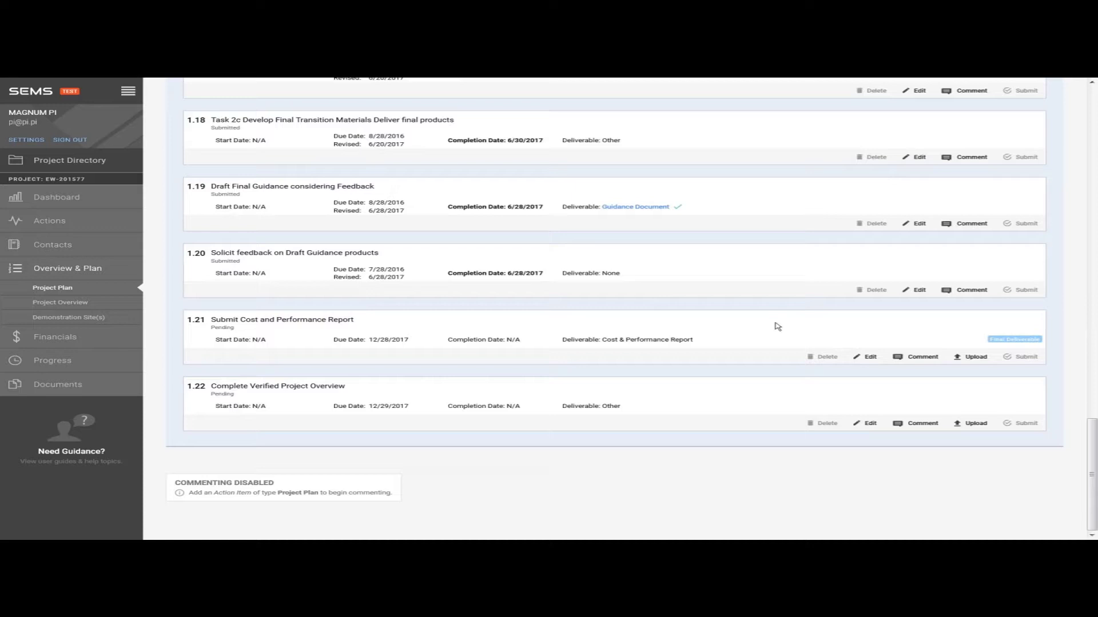
# - Open the upload dialog for item 1.21's report, then close it without uploading
pyautogui.click(974, 357)
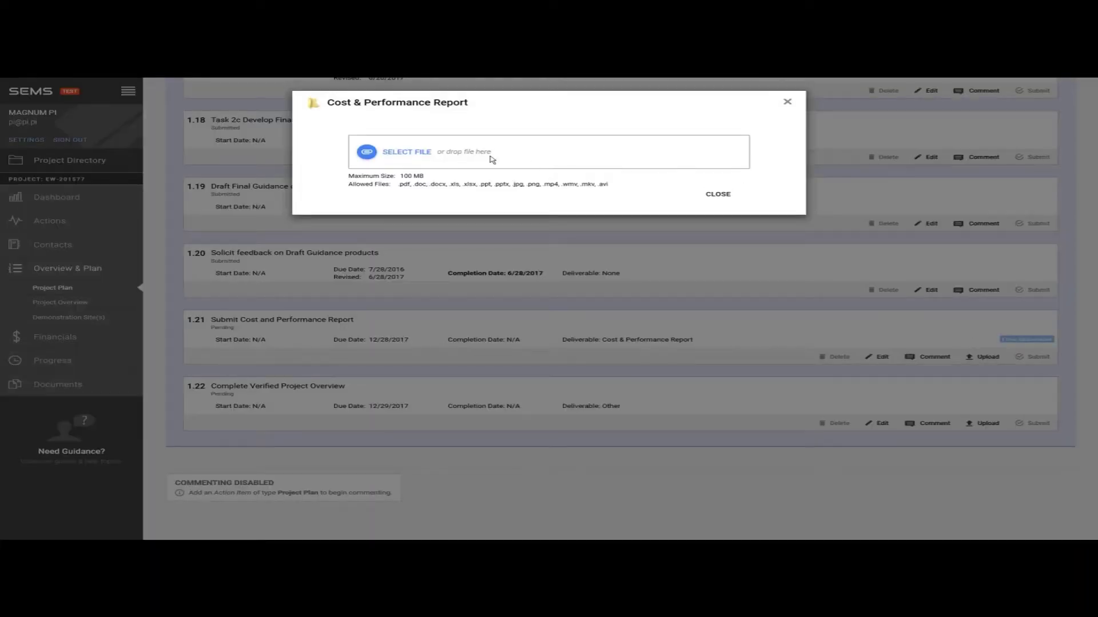
pyautogui.click(718, 193)
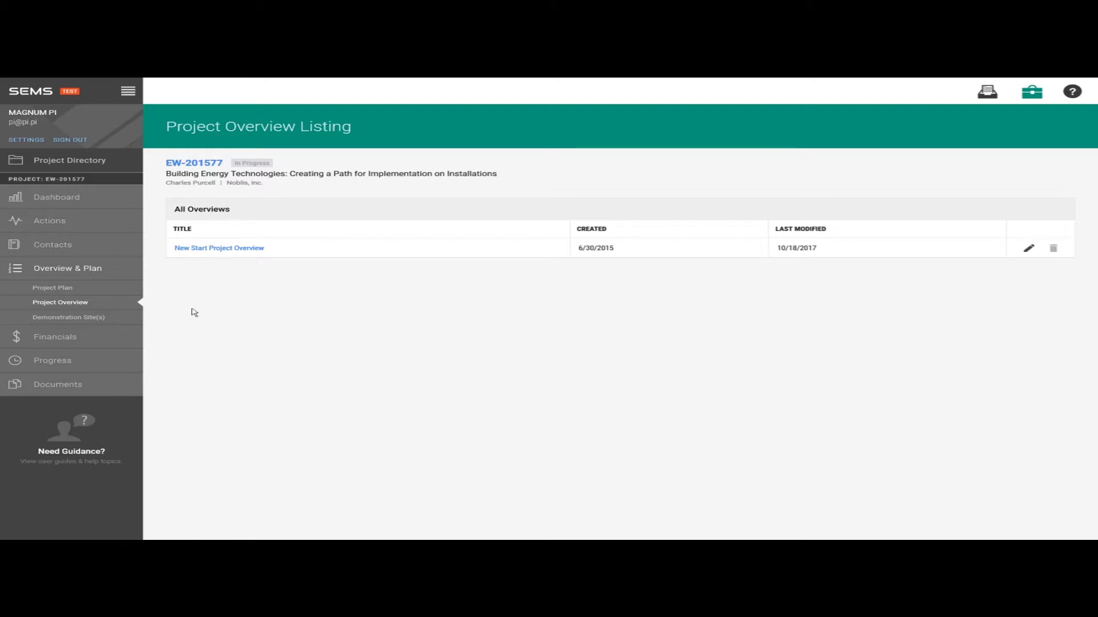
# - Go to the Demonstration Site(s) page and start a blank New Site form
pyautogui.click(101, 320)
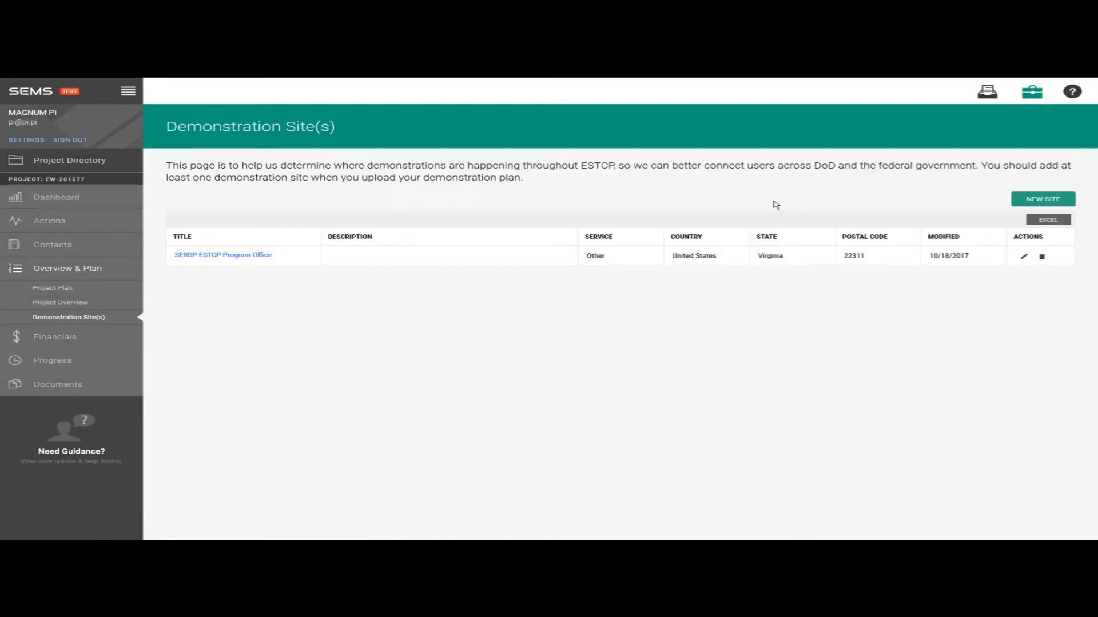
pyautogui.click(1036, 203)
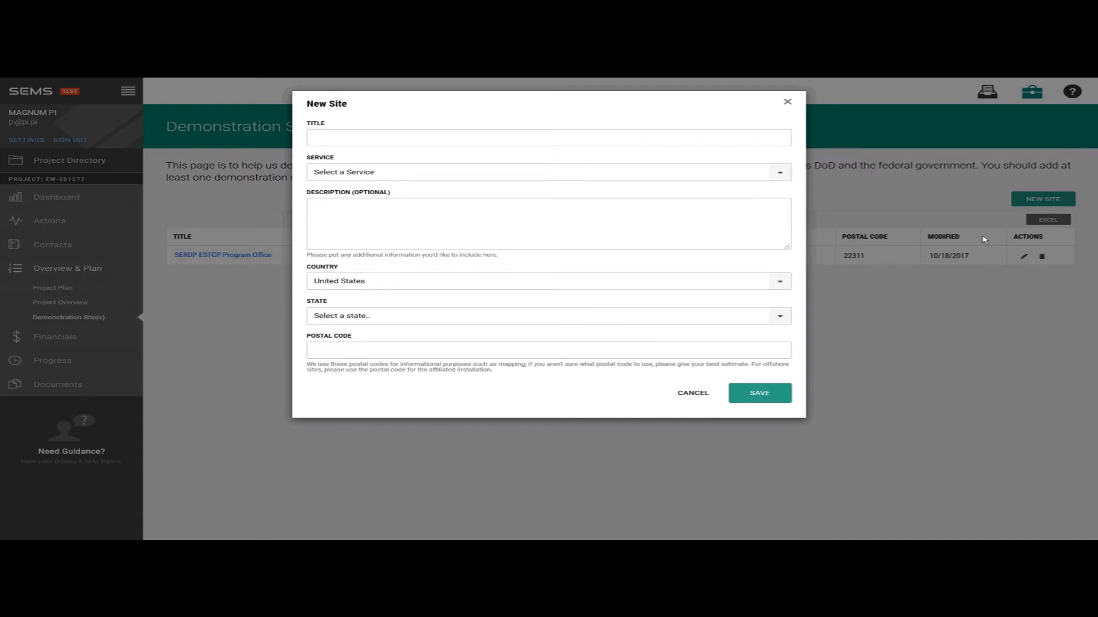
# - Cancel the New Site form and expand the Financials section of the sidebar
pyautogui.click(787, 101)
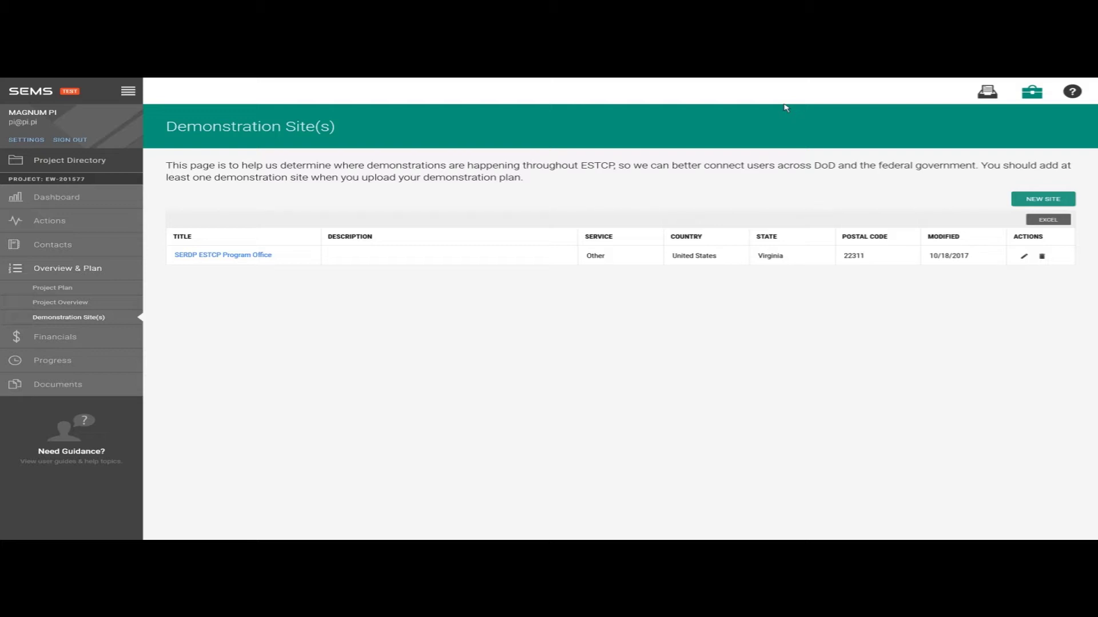
pyautogui.click(100, 338)
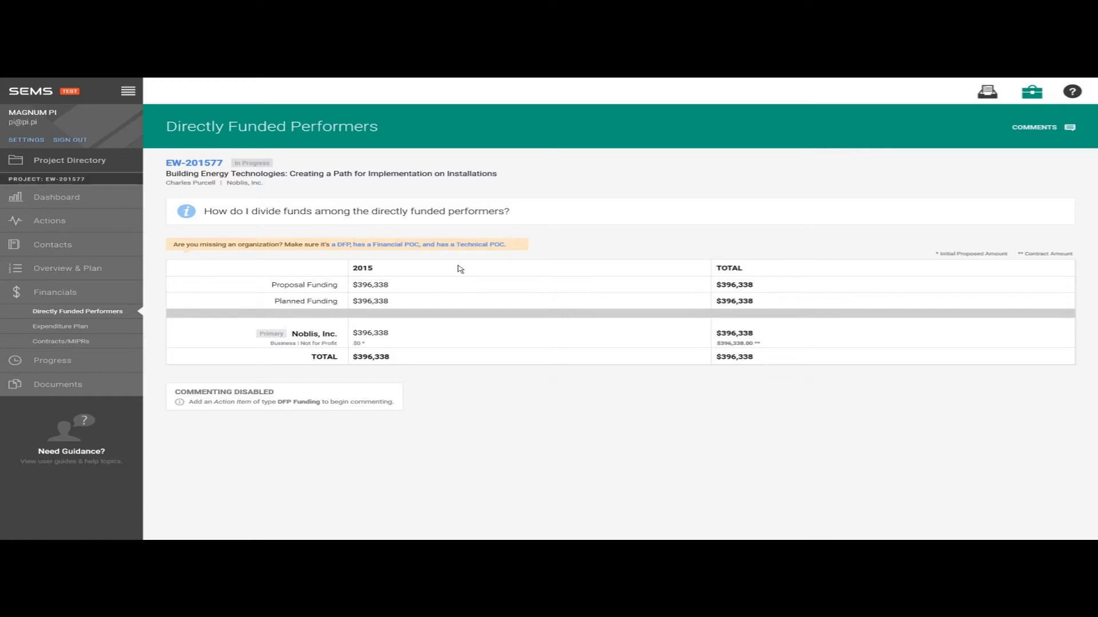
# - Expand the help question on dividing funds among performers
pyautogui.click(416, 216)
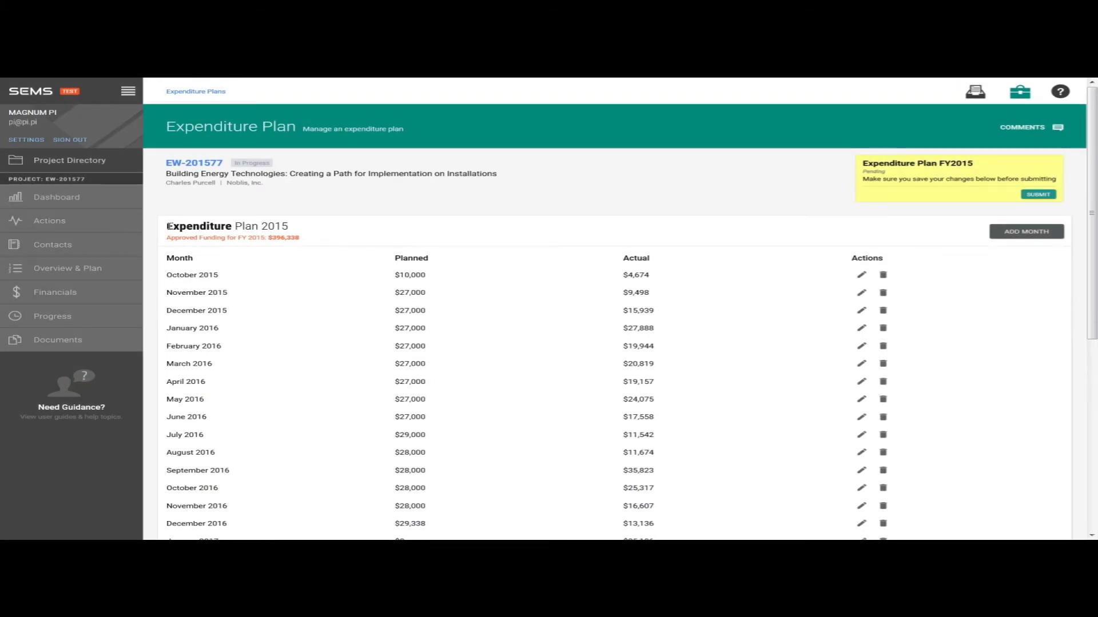
# - Reopen the FY15 Expenditure Plan from Actions and scroll to its $521,338 planned and $396,338 actual totals
pyautogui.click(100, 225)
pyautogui.scroll(-5, 1007, 335)
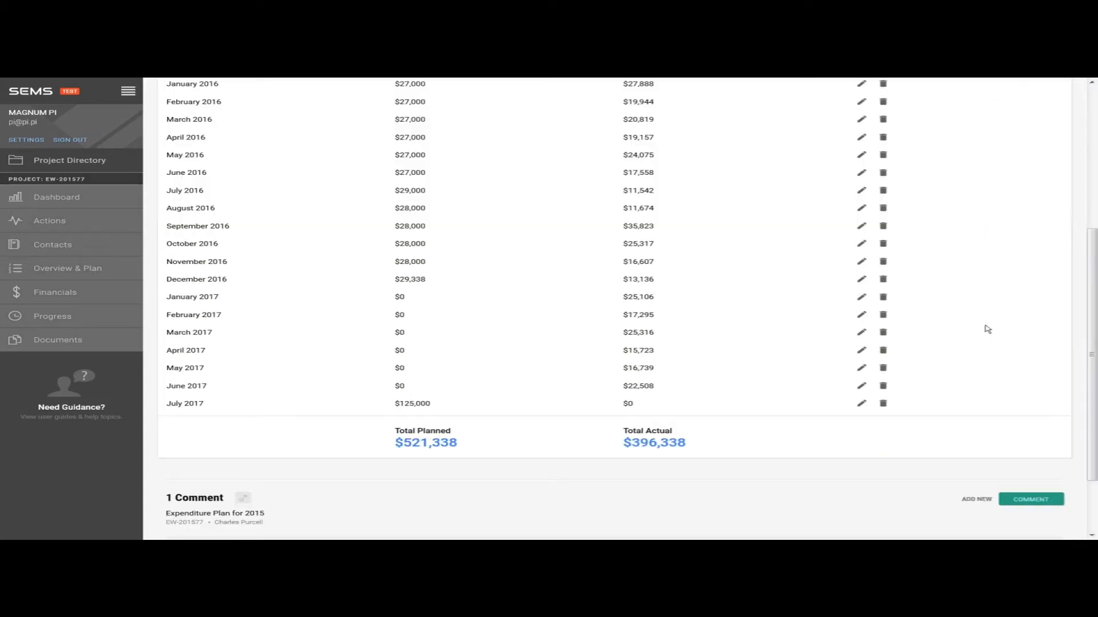
# - Change July 2017's planned amount from 125,000 to $10,000, bringing total planned to $406,338
pyautogui.click(860, 403)
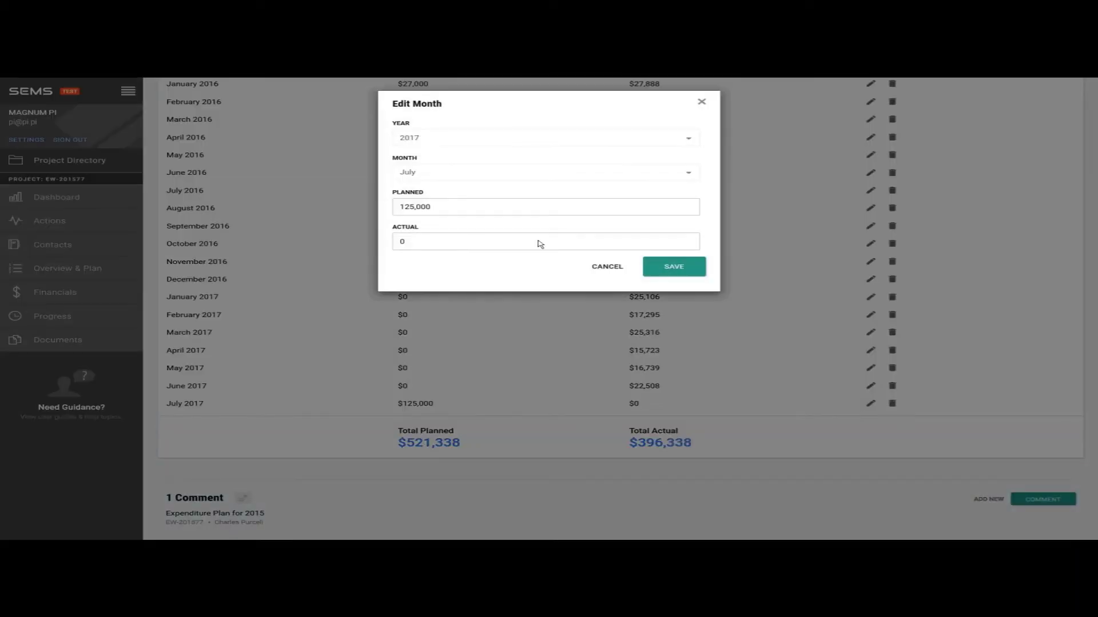
pyautogui.click(446, 208)
pyautogui.doubleClick(406, 206)
pyautogui.write('100000')
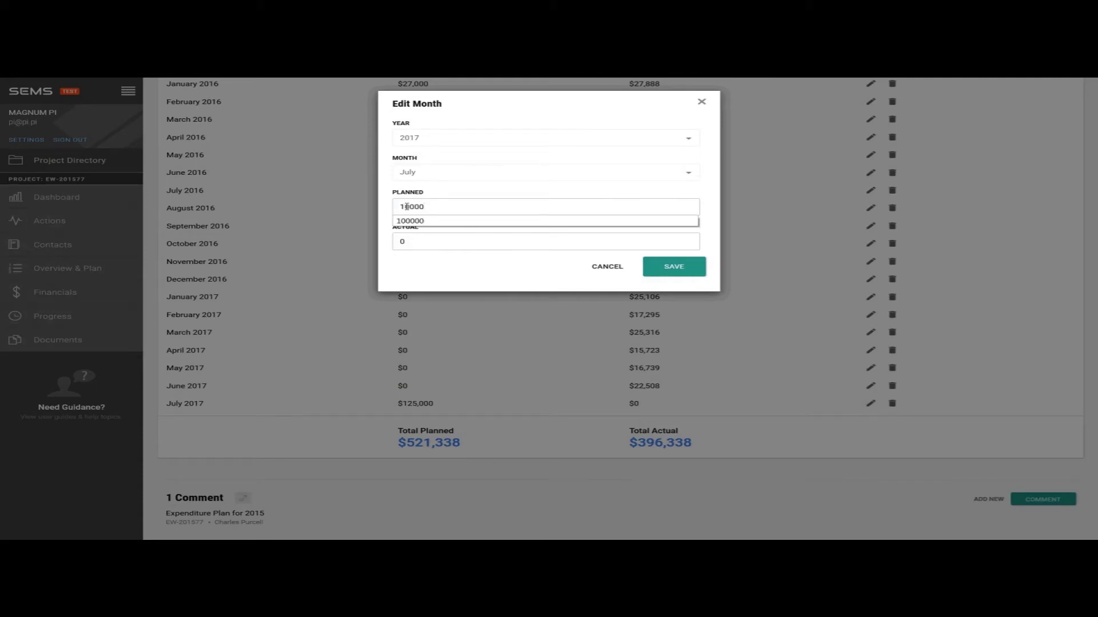
pyautogui.click(677, 269)
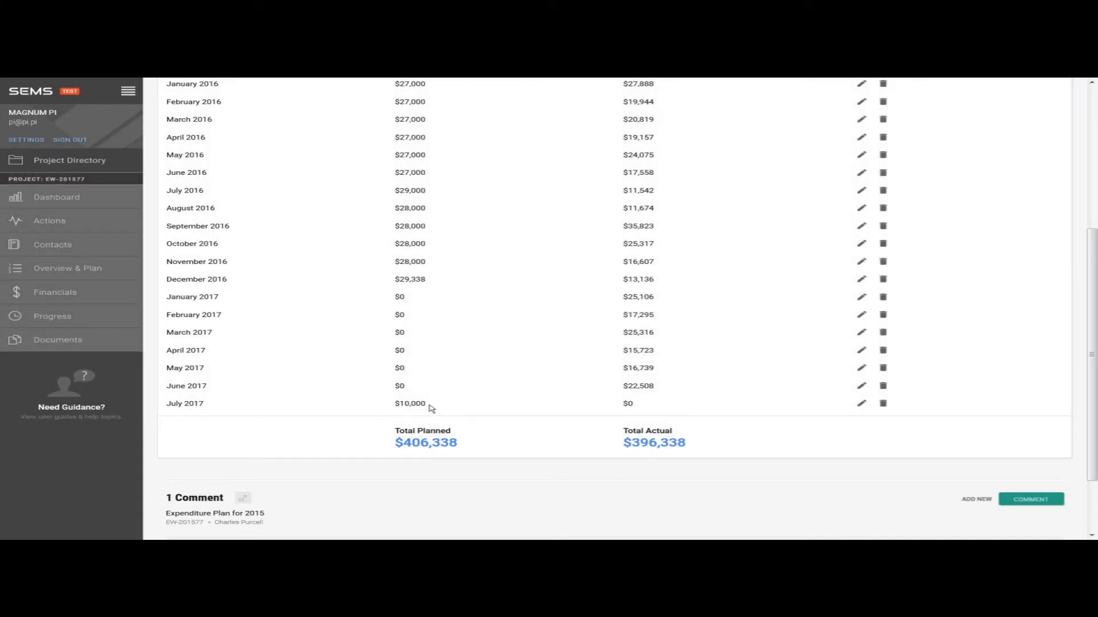
pyautogui.scroll(5, 1070, 443)
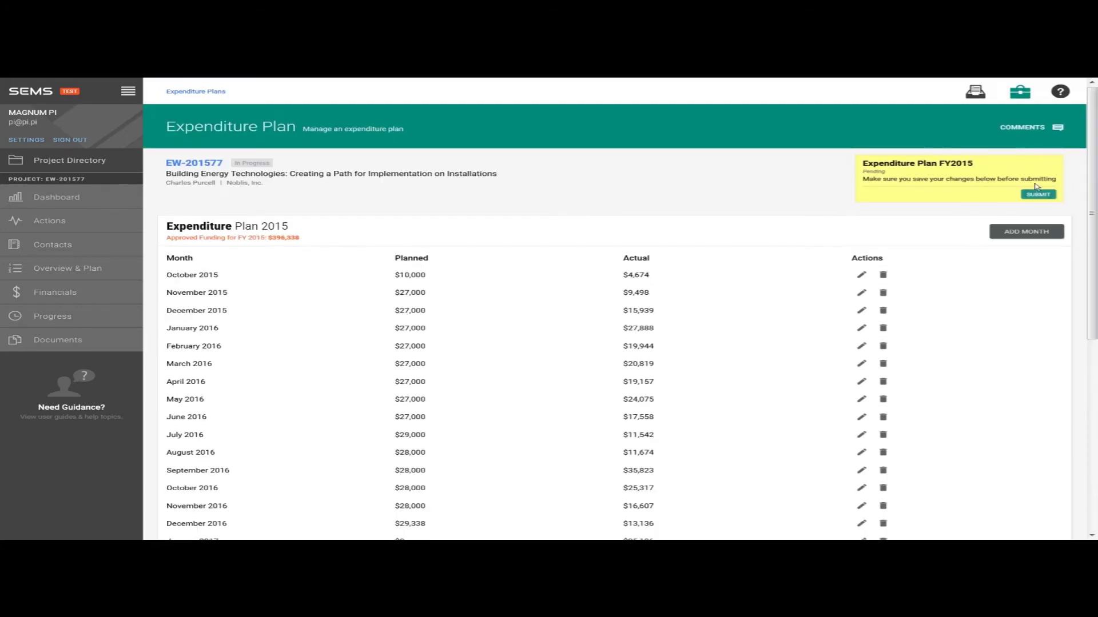
# - Submit the FY2015 expenditure plan and confirm the submission
pyautogui.click(1038, 195)
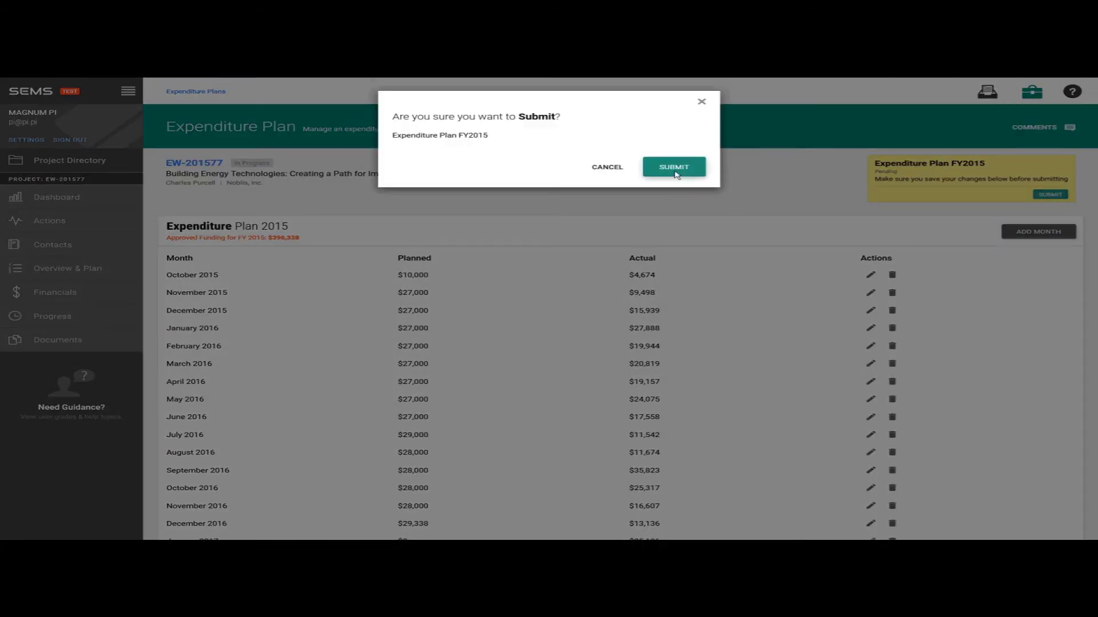
pyautogui.click(676, 174)
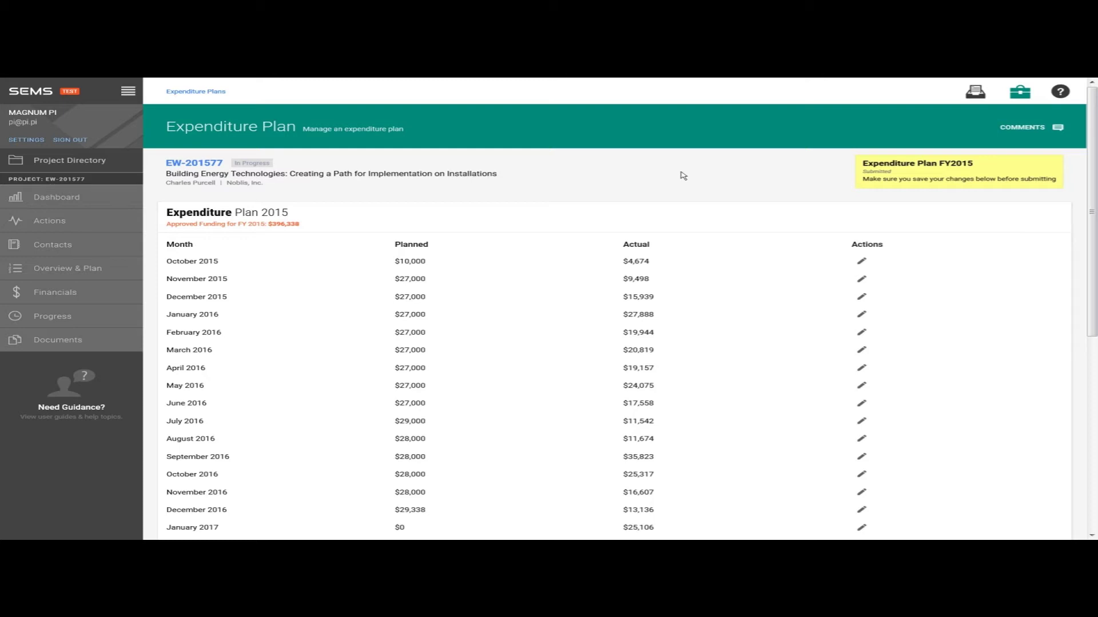
pyautogui.click(54, 292)
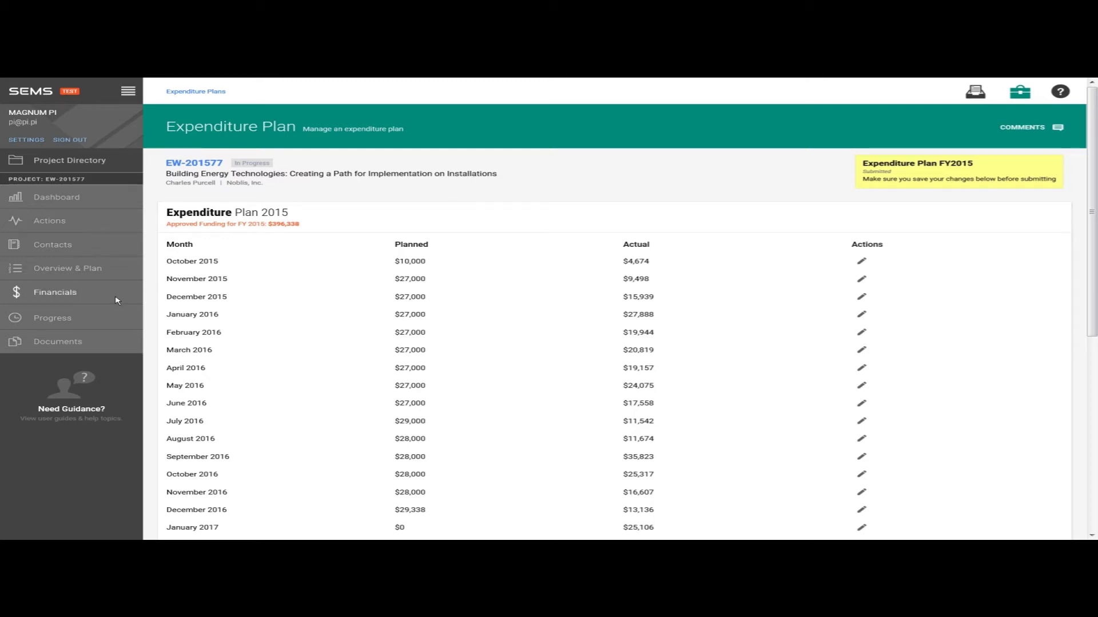
# - Open Contracts/MIPRs and review Noblis, Inc.'s 2015 performer financials and the PR&C's empty file list
pyautogui.click(104, 344)
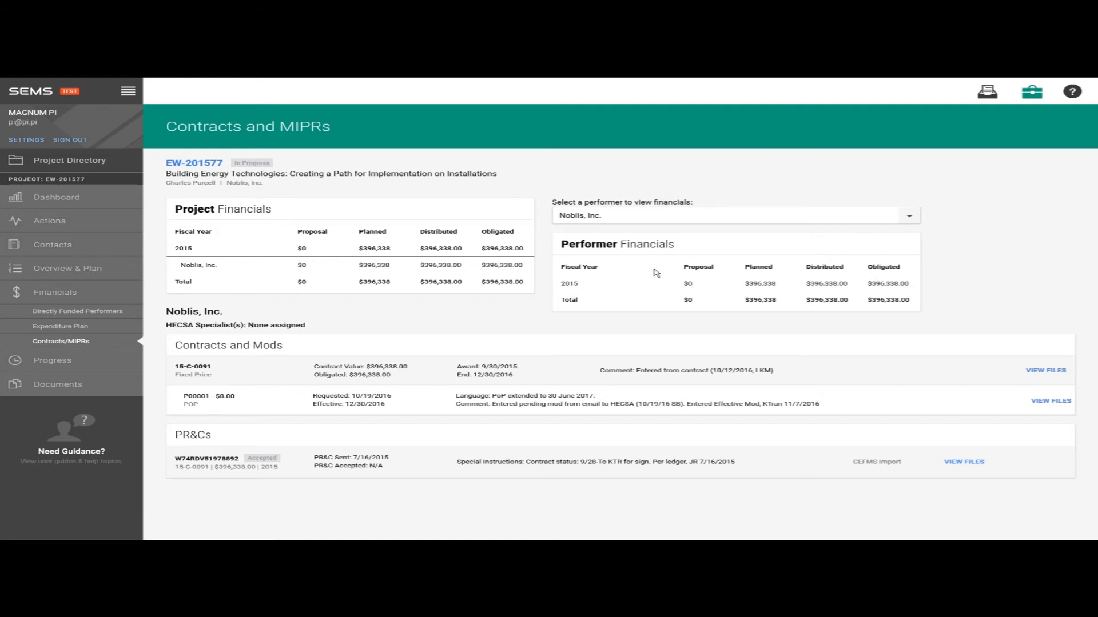
pyautogui.click(835, 216)
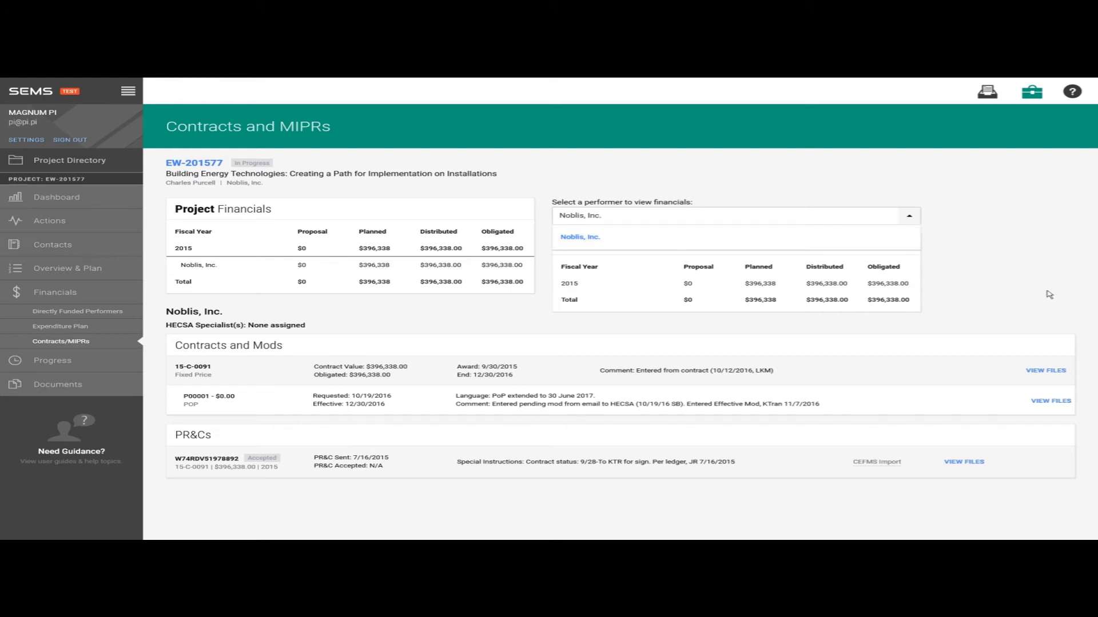
pyautogui.click(1075, 359)
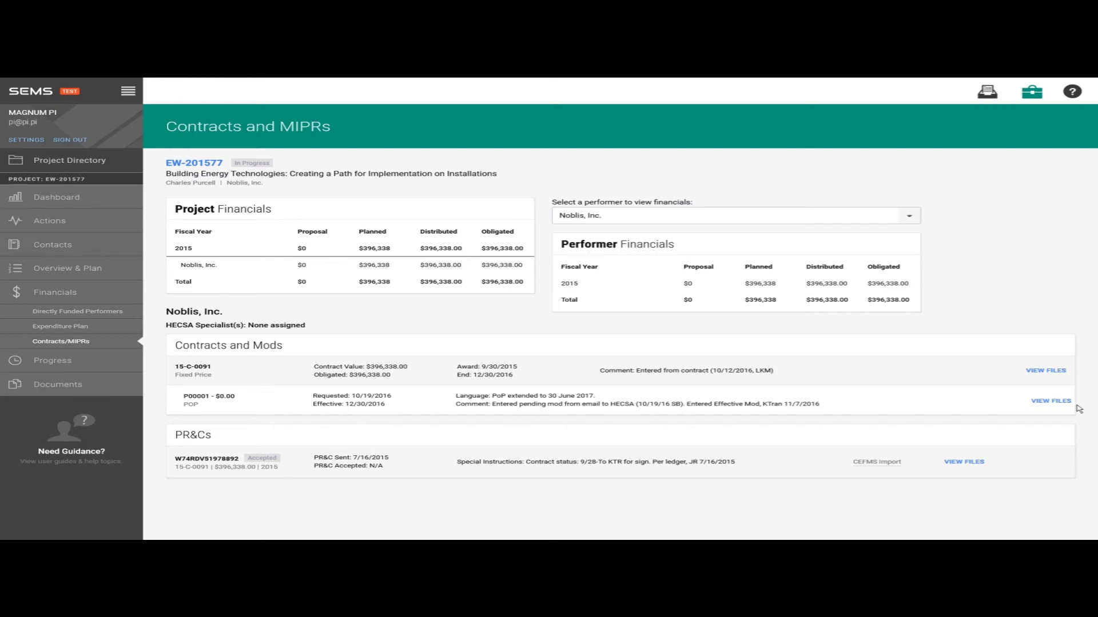
pyautogui.click(972, 462)
pyautogui.click(753, 169)
pyautogui.click(83, 360)
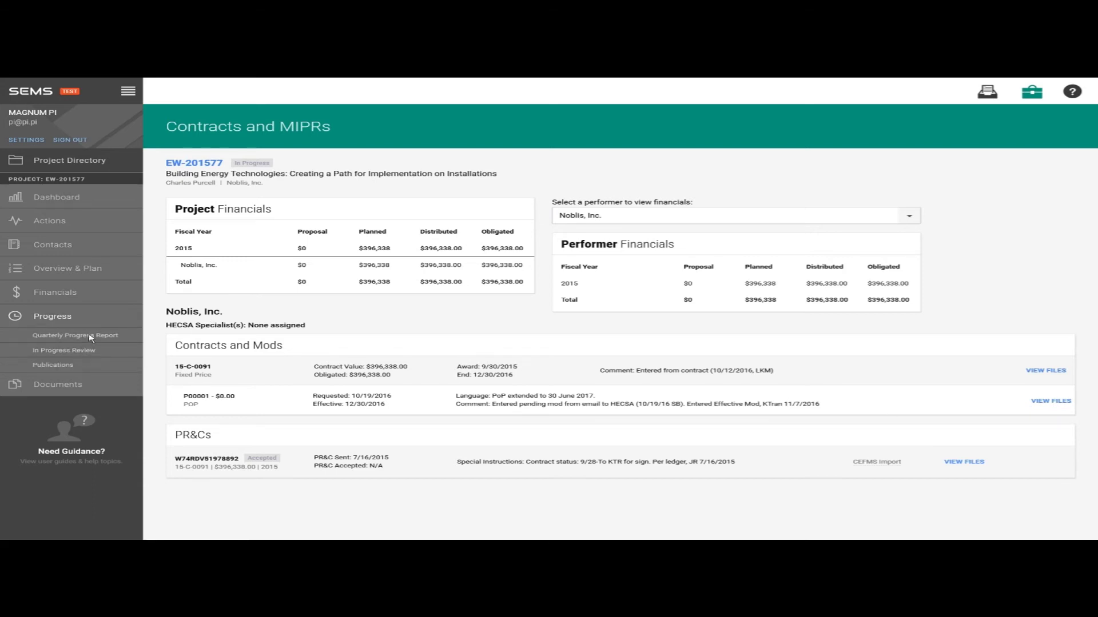
# - Bring up EW-201577's Quarterly Progress Reports list of seven reports from January 2016 to July 2017
pyautogui.click(93, 338)
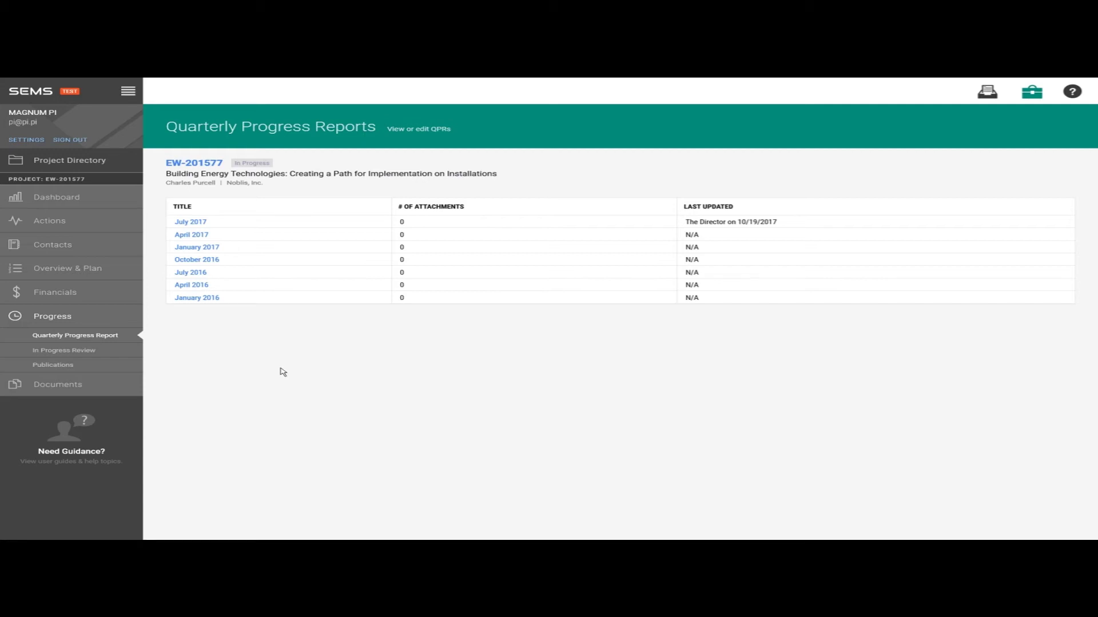
# - Save the July 2017 quarterly progress report, then go to the project's Publications list
pyautogui.click(201, 227)
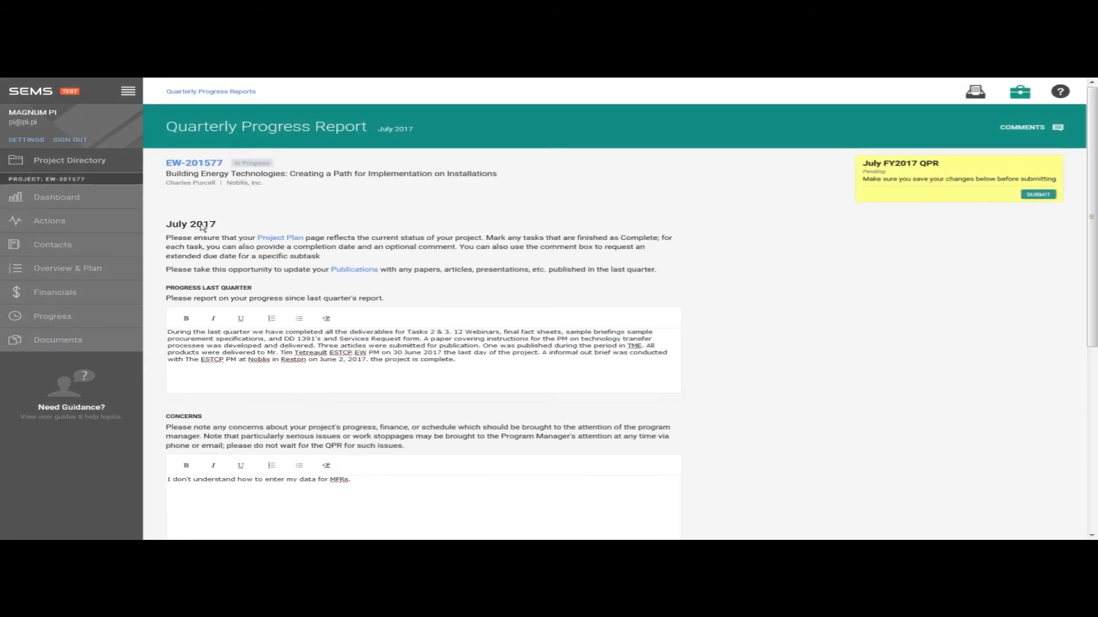
pyautogui.scroll(-2, 496, 264)
pyautogui.click(434, 388)
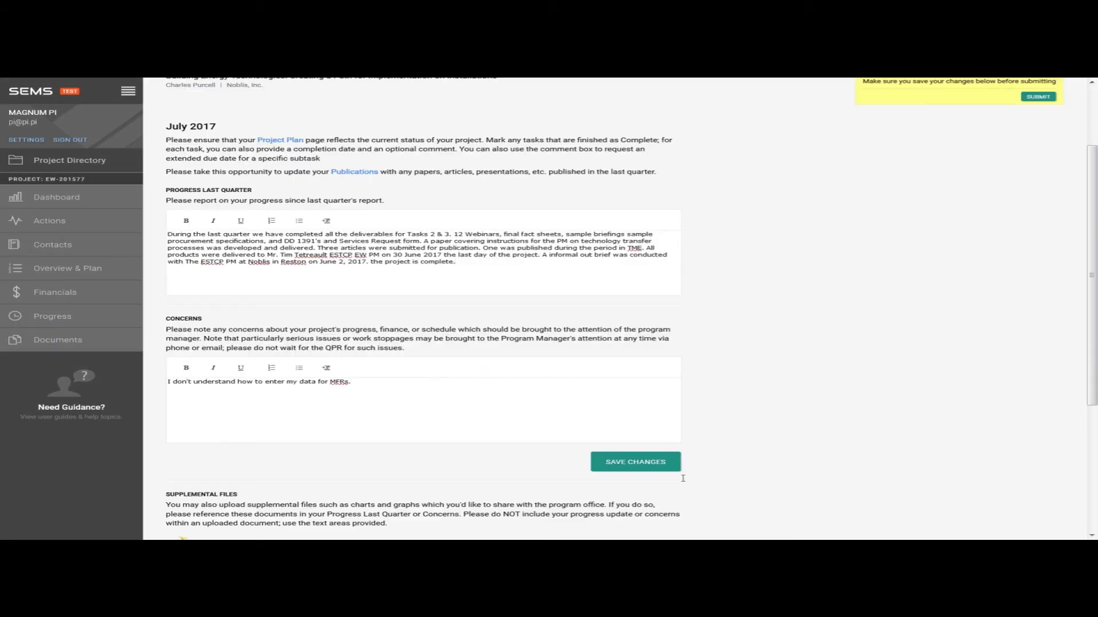
pyautogui.click(654, 464)
pyautogui.scroll(2, 725, 459)
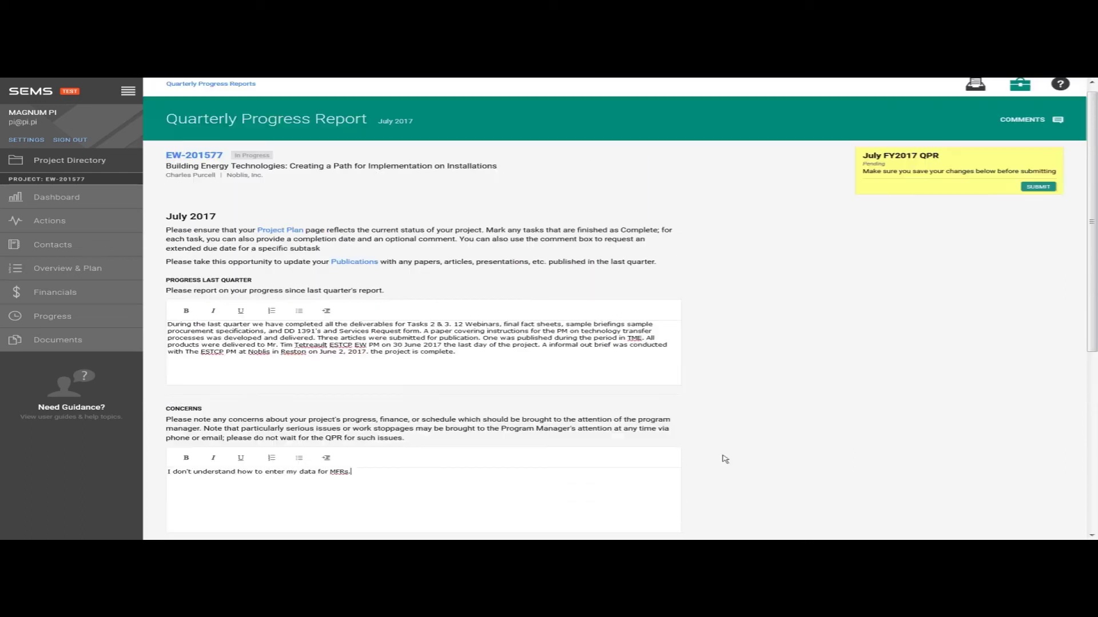
pyautogui.scroll(1, 725, 459)
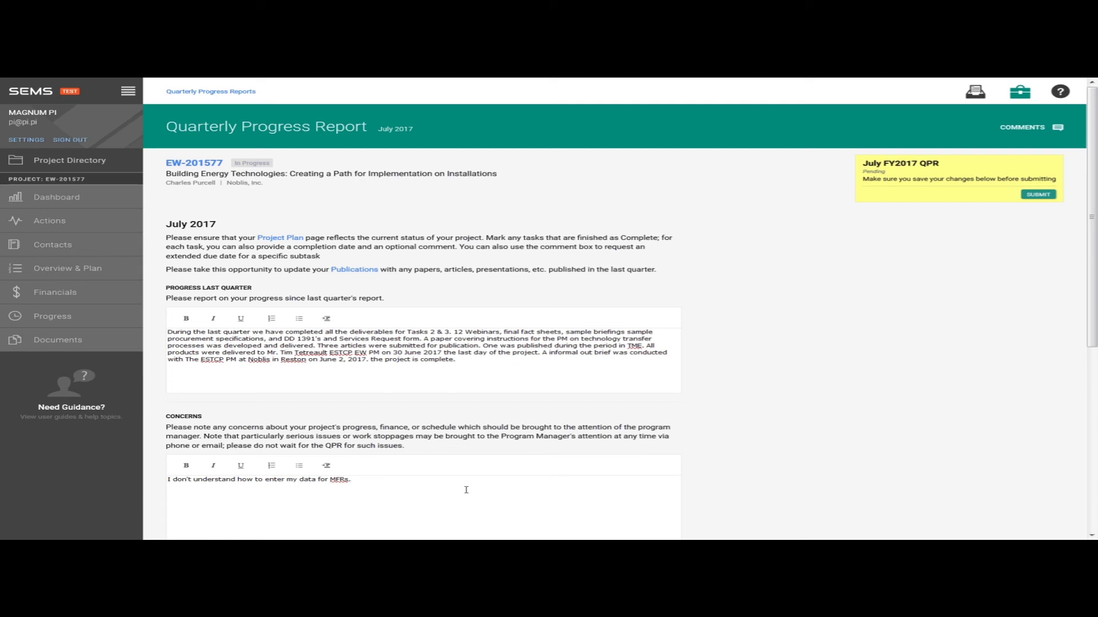
pyautogui.click(101, 320)
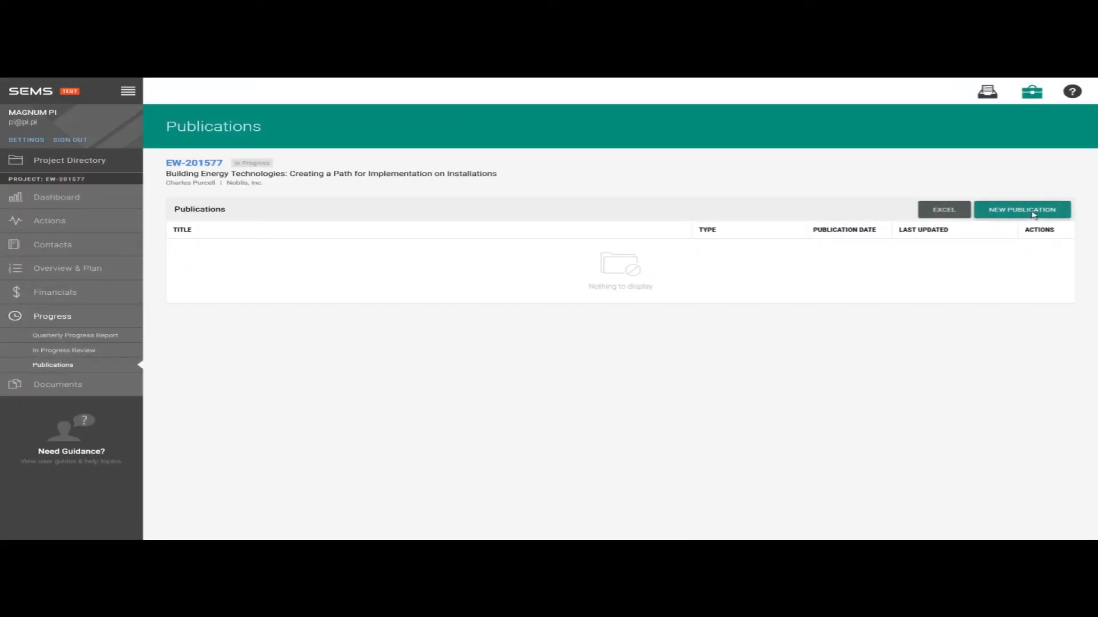
# - Start a blank new publication form, then go to the In Progress Reviews page
pyautogui.click(1032, 213)
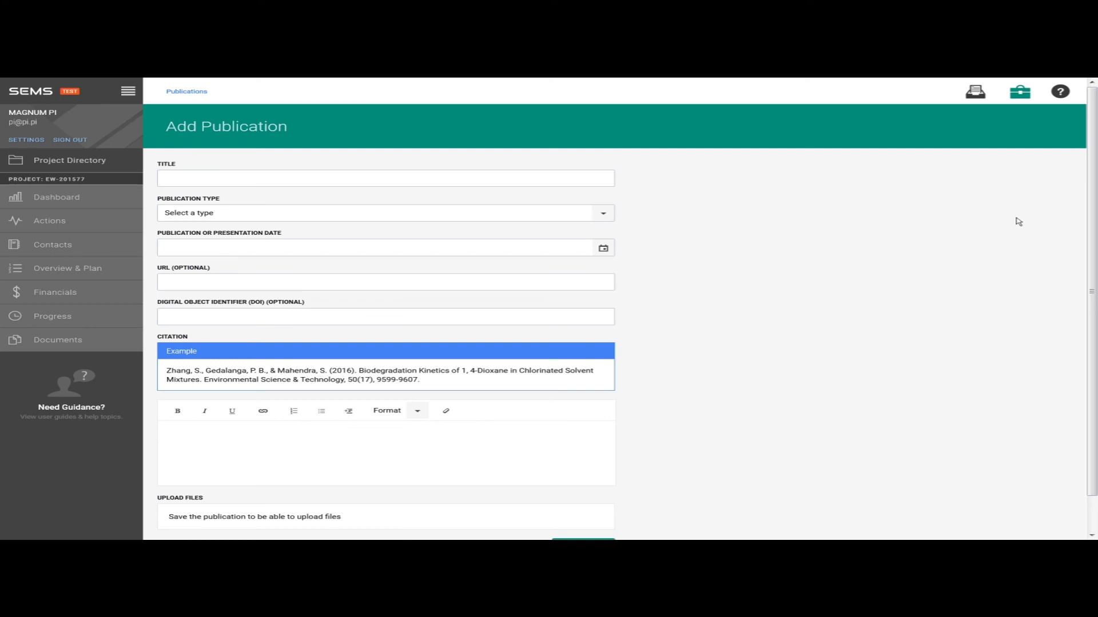
pyautogui.click(55, 318)
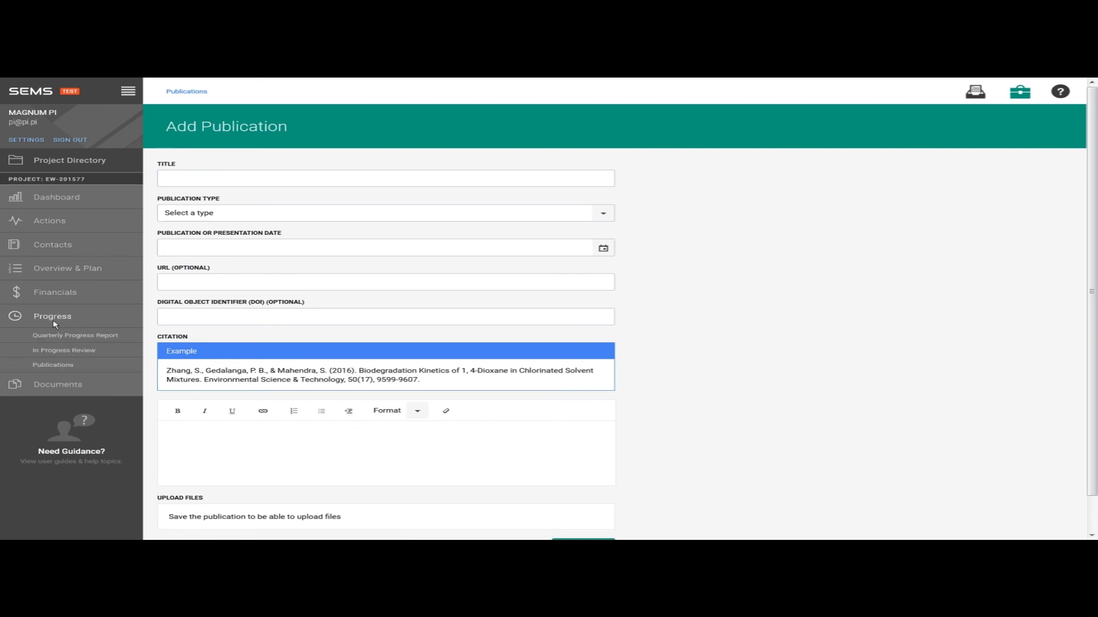
pyautogui.click(68, 353)
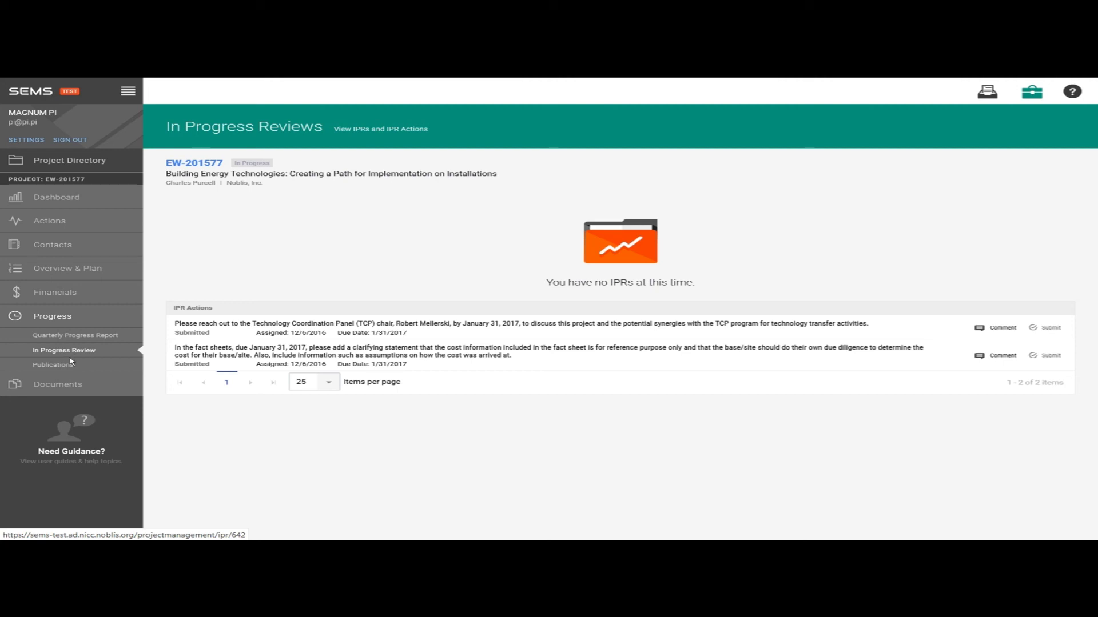
# - Go to EW-201577's Project Documents page
pyautogui.click(66, 390)
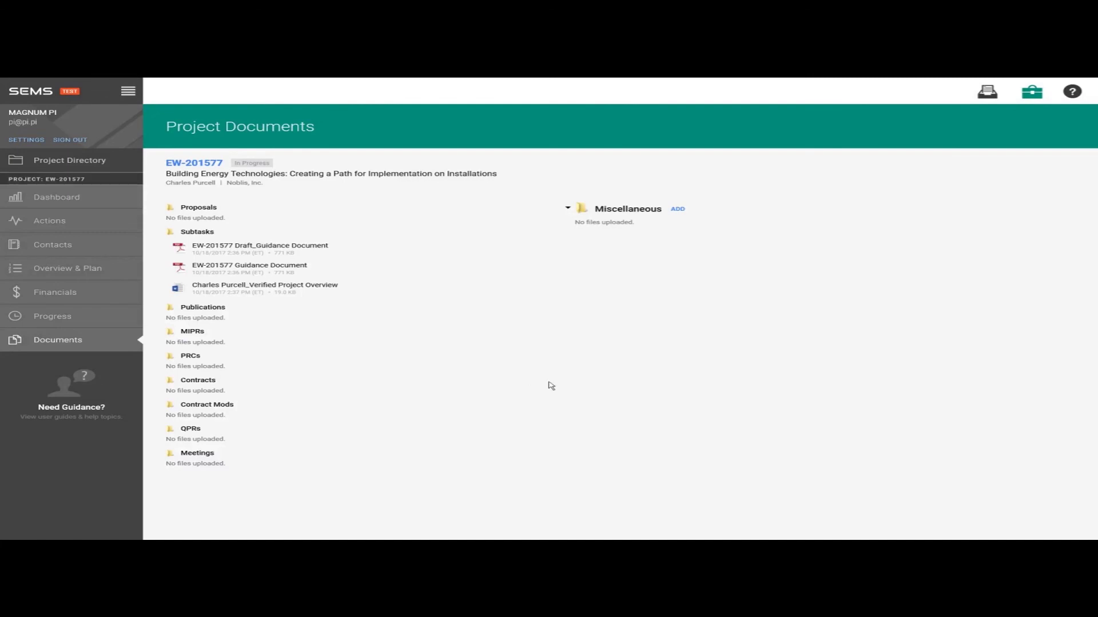
# - Bring up the Help and Resources panel with support contacts, the PI User Guide and FAQs
pyautogui.click(1072, 93)
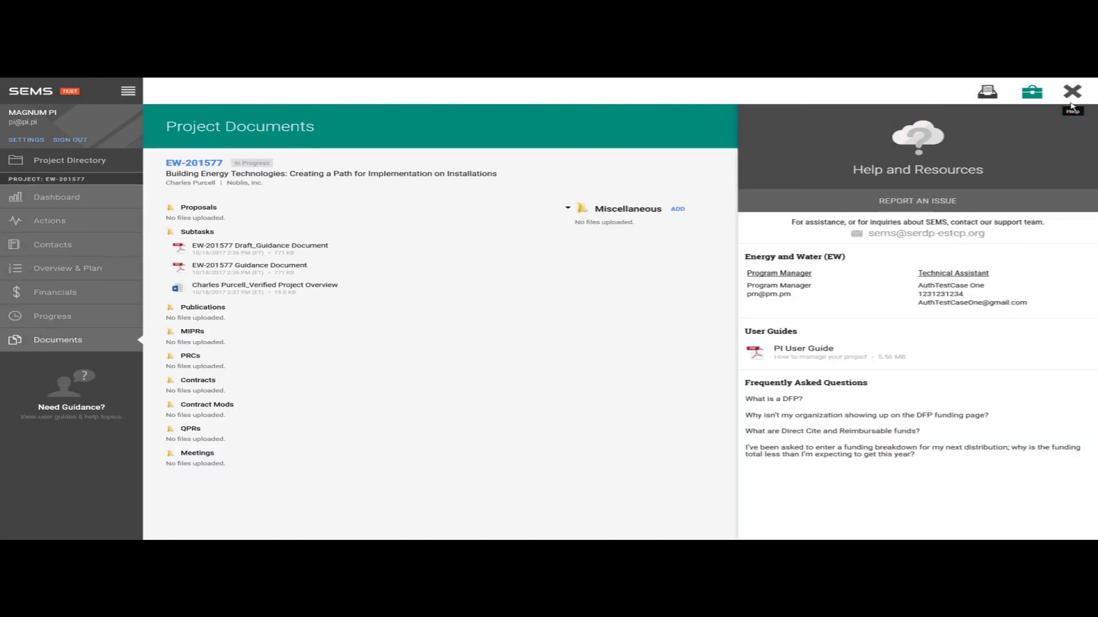